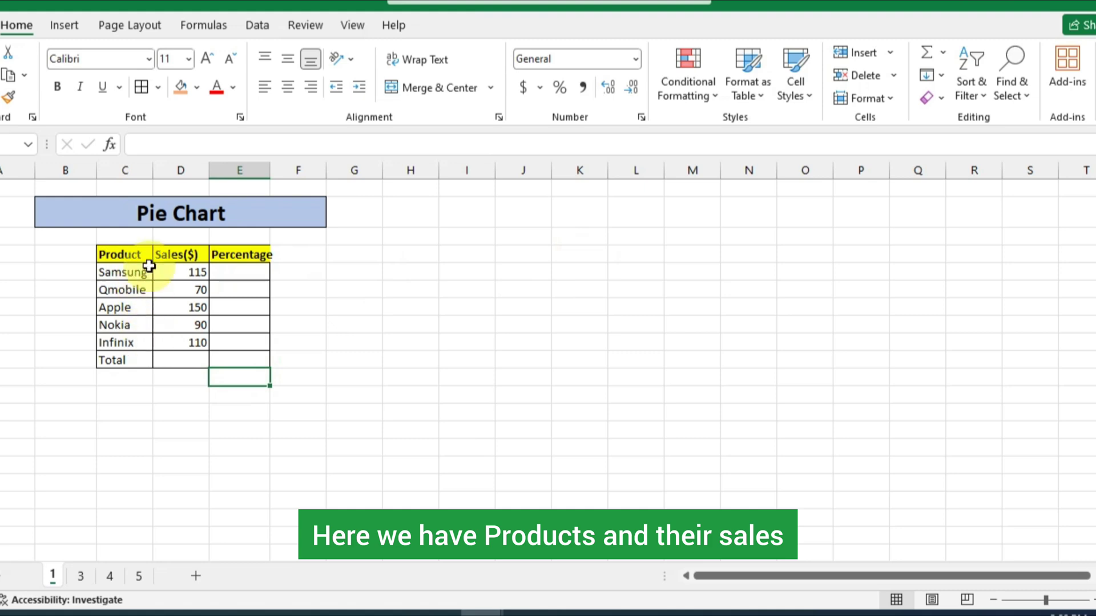
Step: Total the sales of all five products with a SUM formula in the Total row's Sales($) cell
left_click(174, 361)
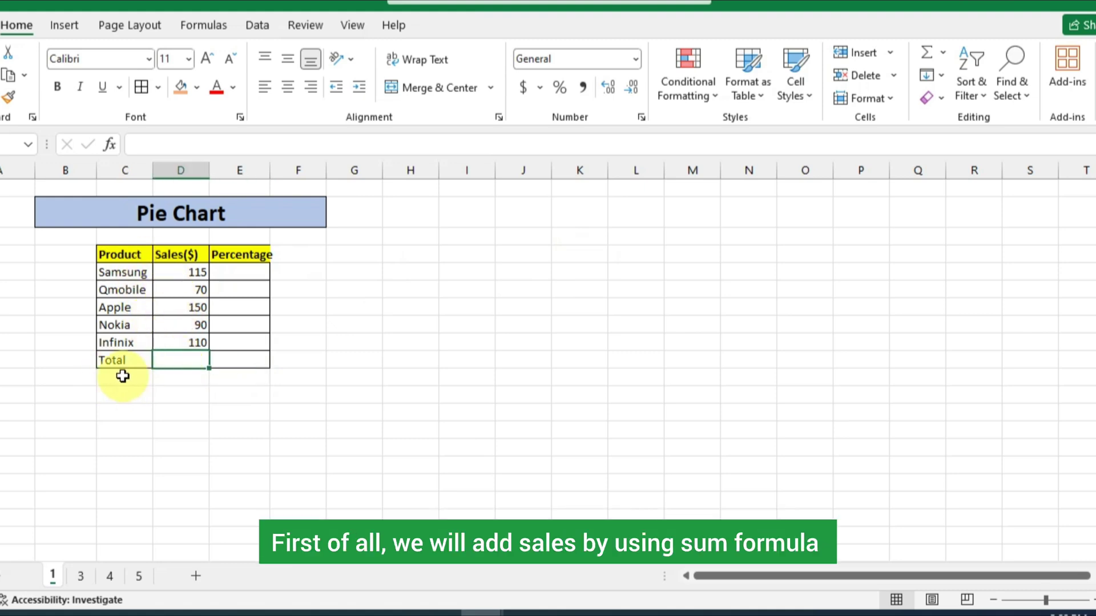
type("=sum")
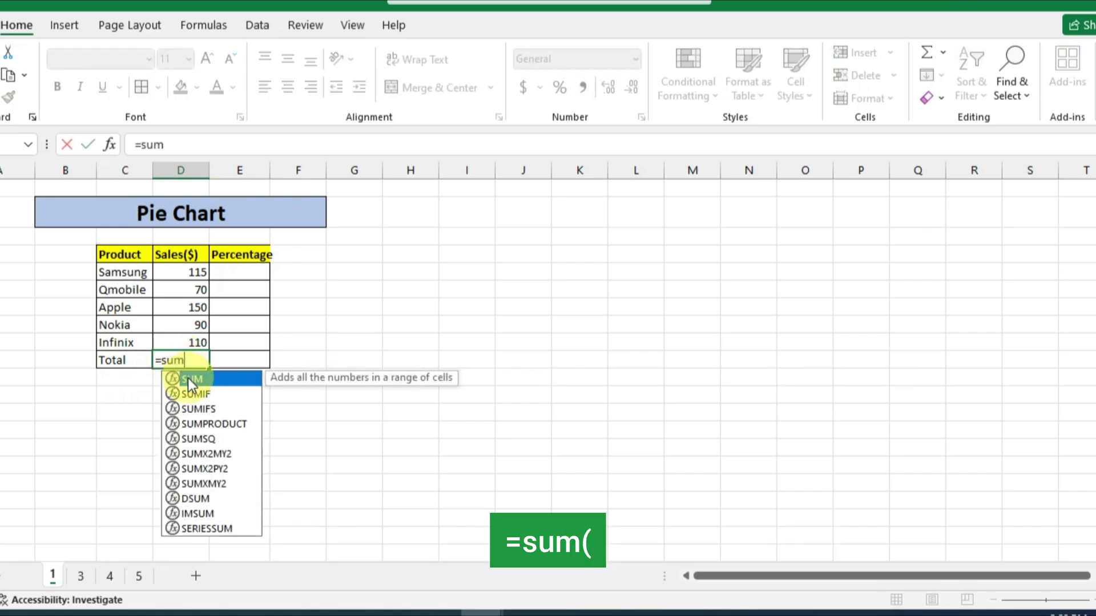
type("(")
left_click_drag(188, 272, 193, 342)
key("Return")
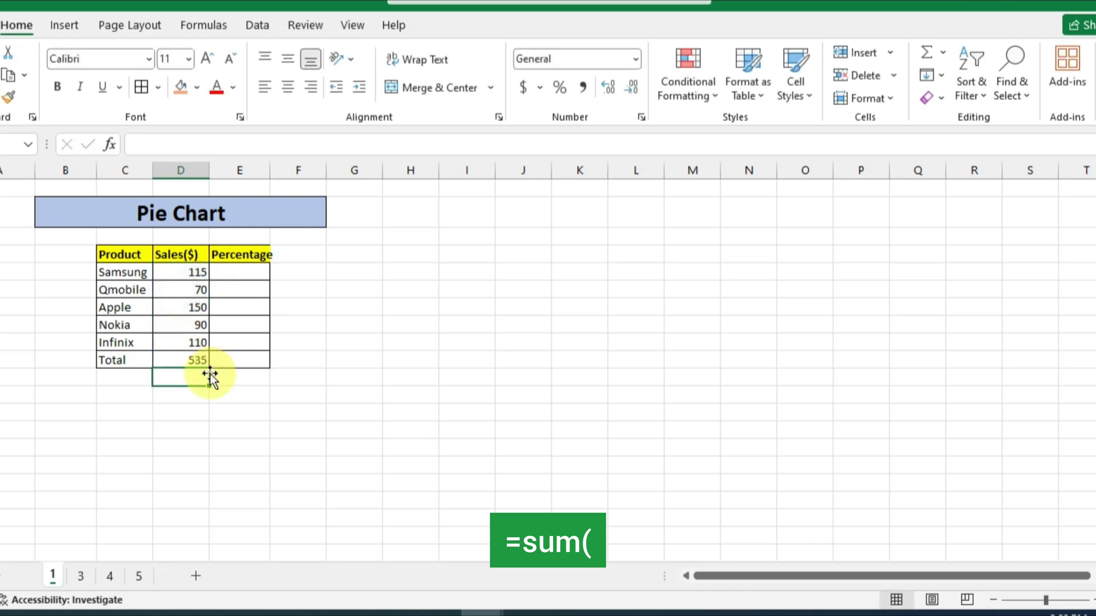
Step: Enter =D5/$D$10 as Samsung's percentage, dividing its sales by the fixed total sales cell
left_click(253, 273)
type("=")
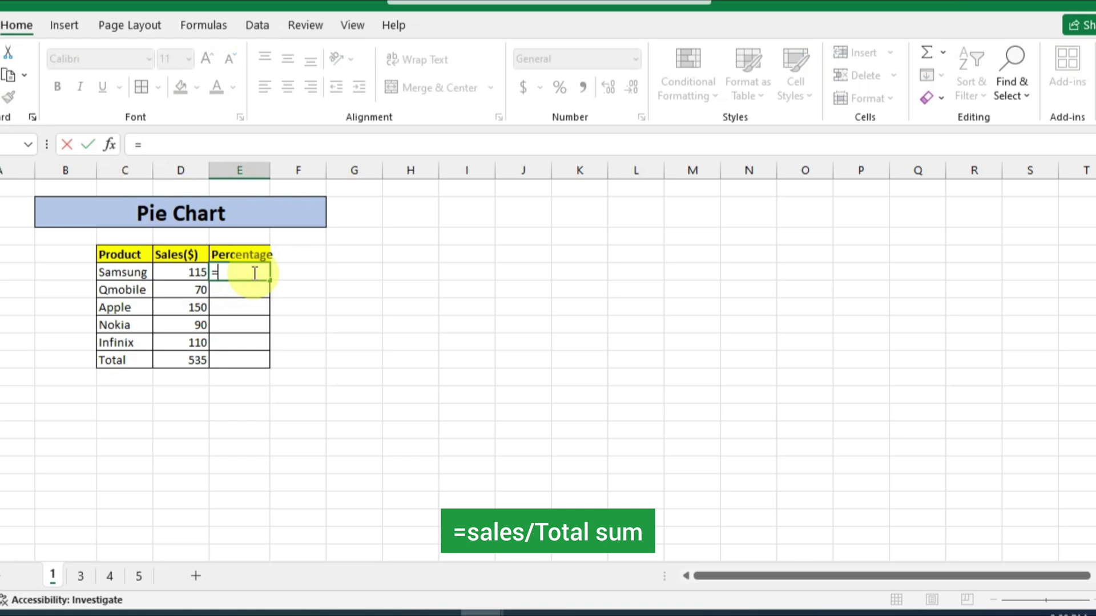
left_click(186, 272)
type("/")
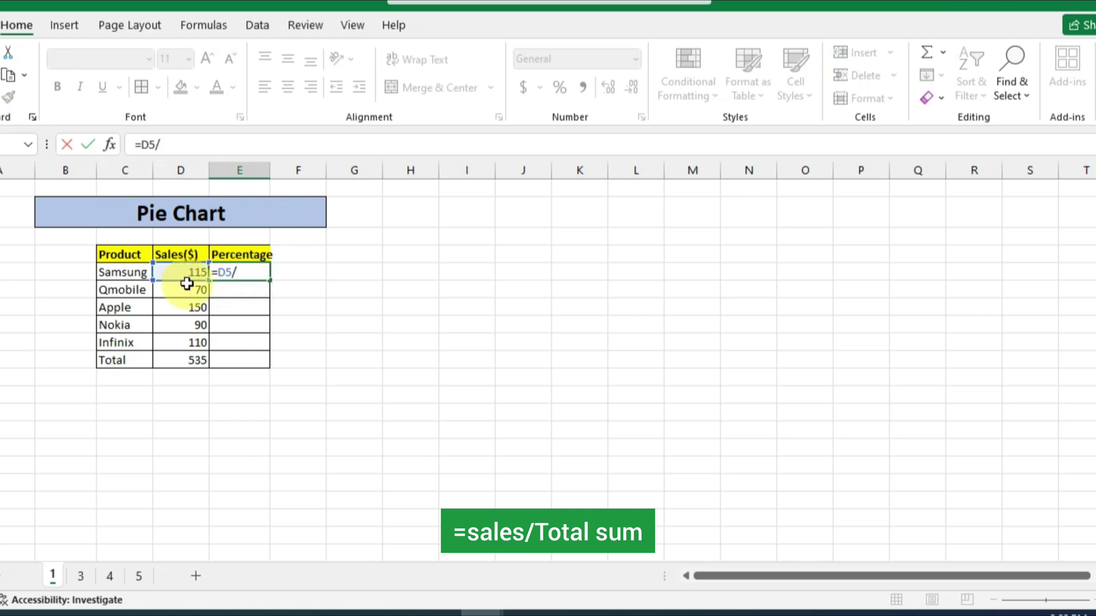
left_click(183, 360)
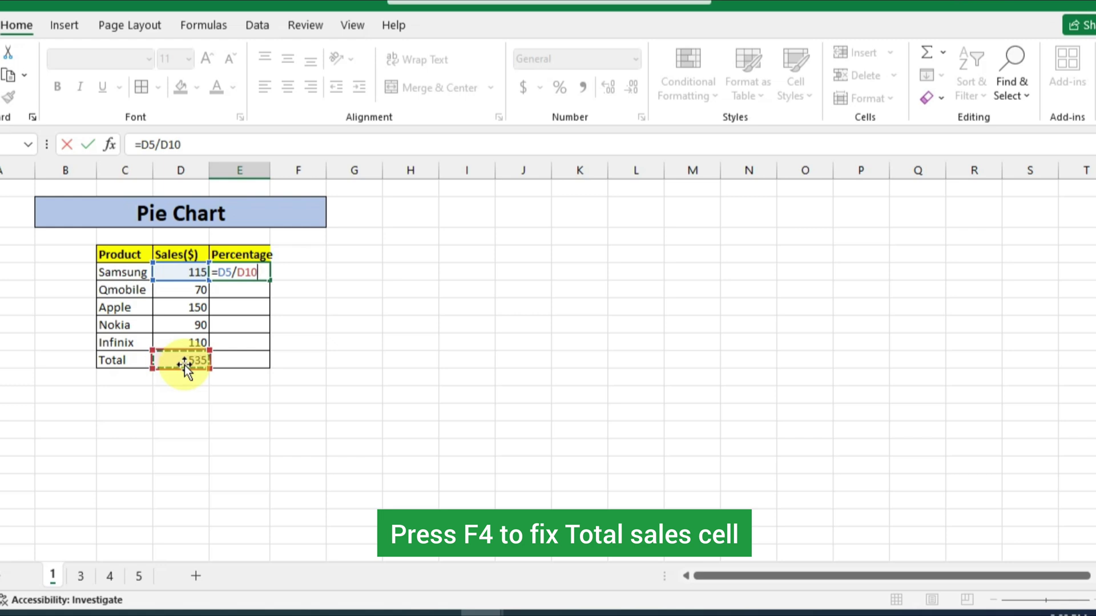
key("F4")
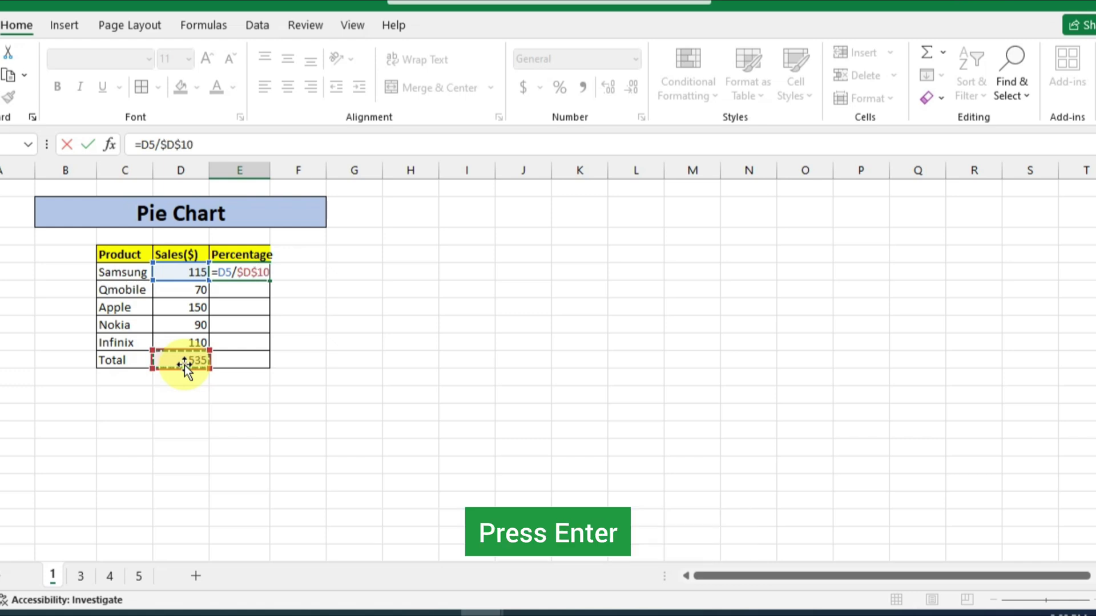
key("Return")
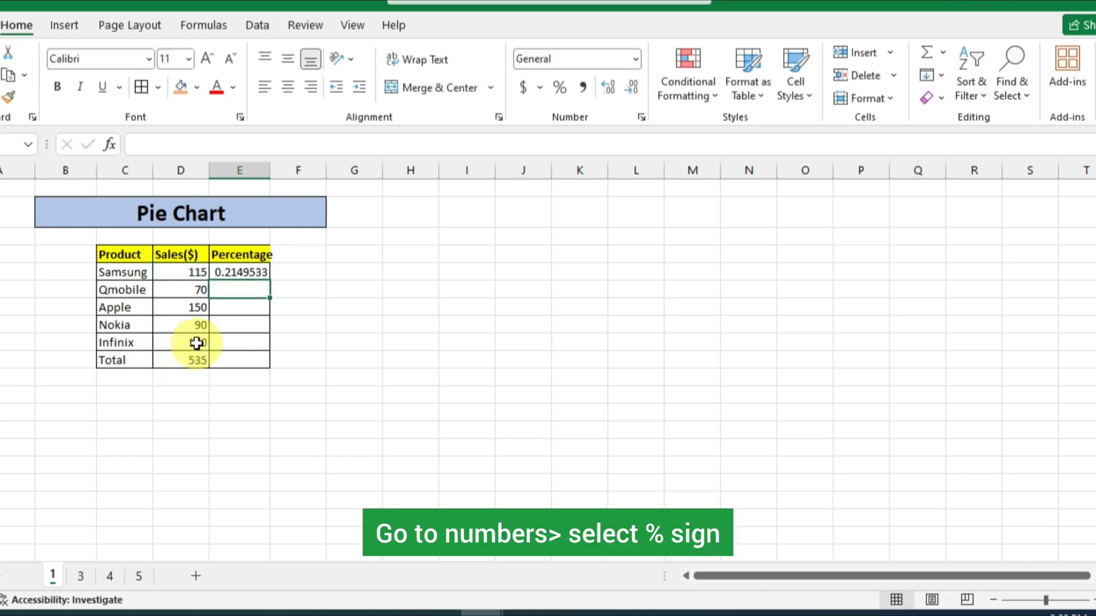
Step: Format Samsung's percentage cell as Percentage and fill its formula down through the Infinix row
left_click(252, 271)
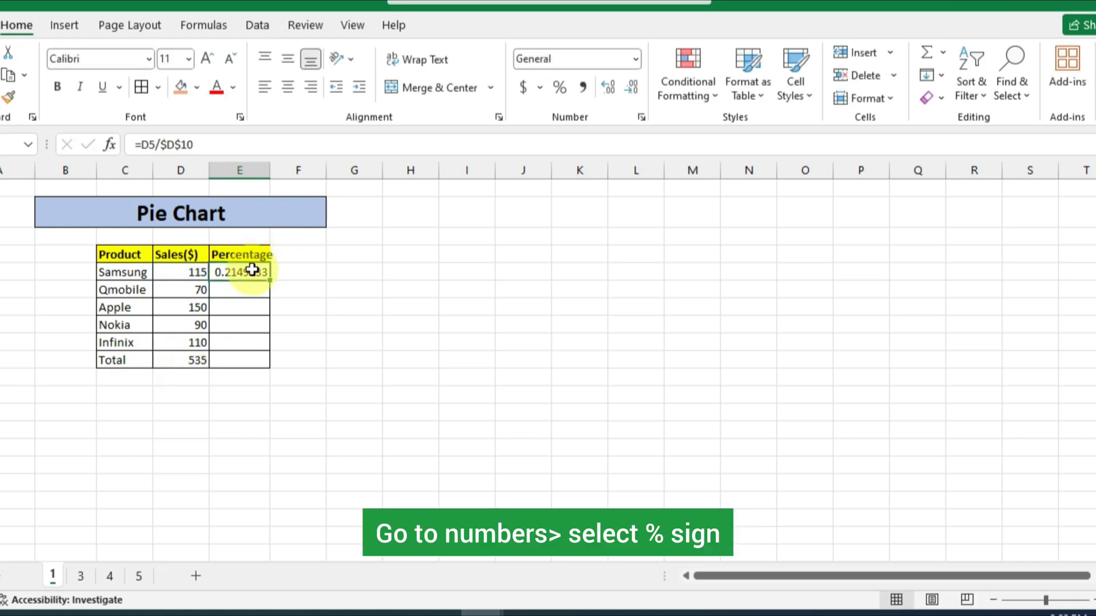
left_click(558, 90)
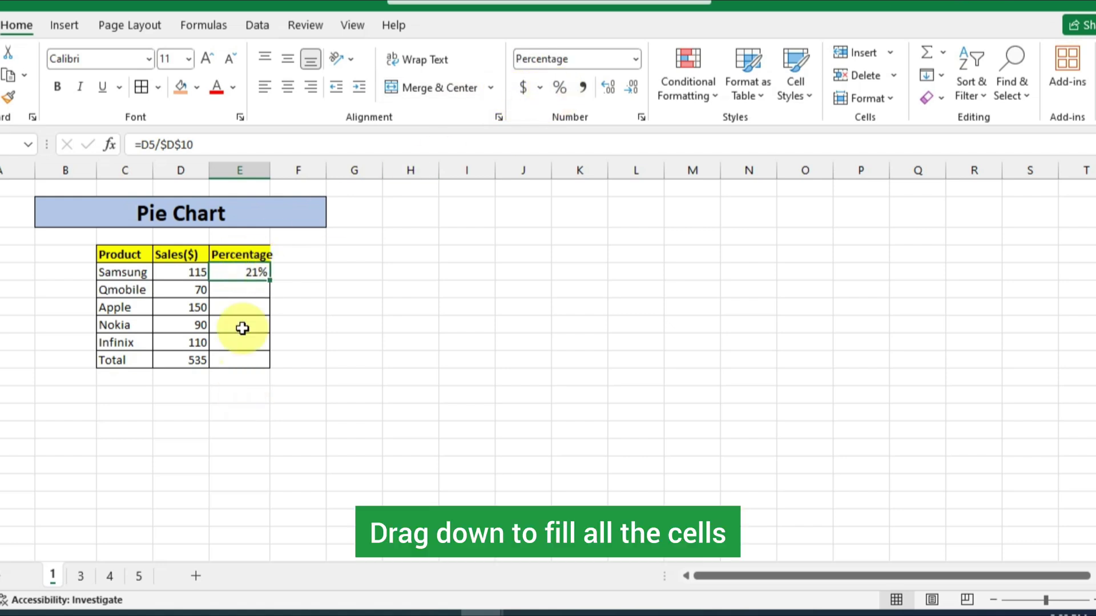
left_click_drag(270, 280, 265, 348)
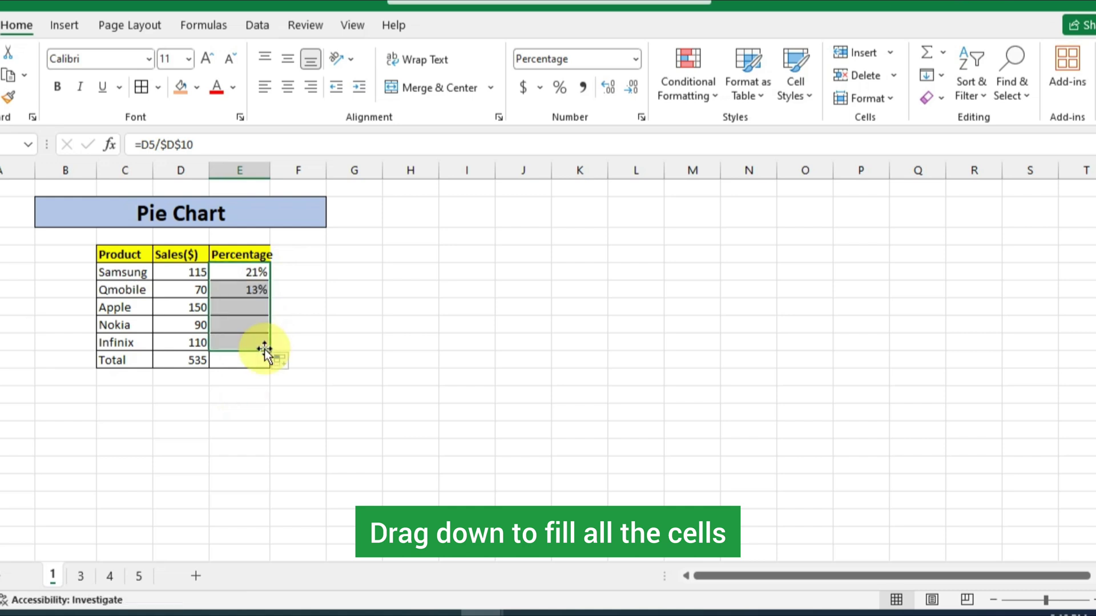
left_click(233, 389)
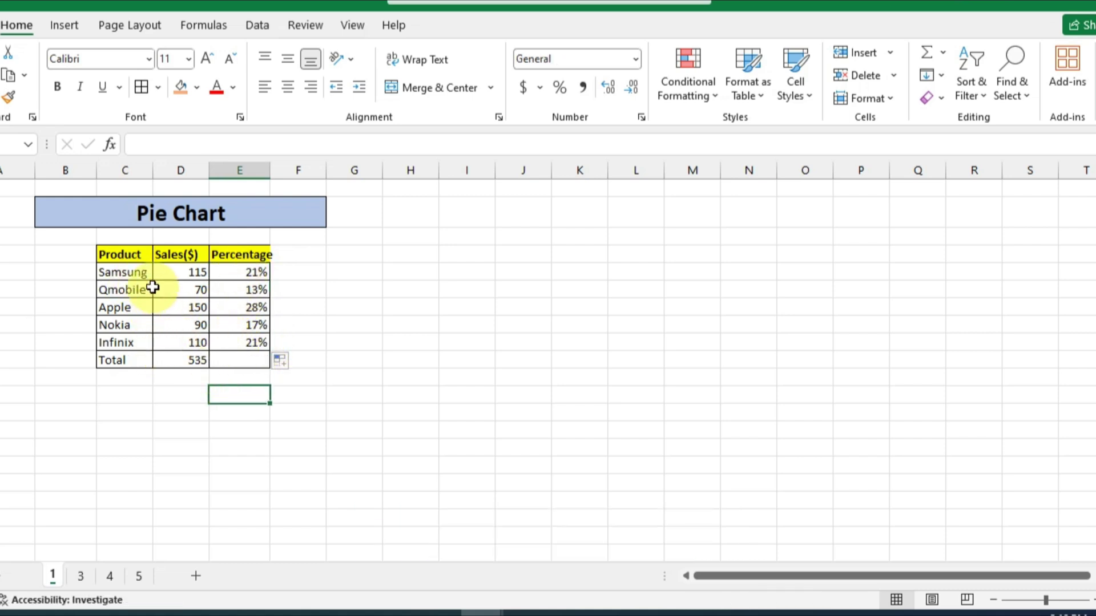
left_click(331, 323)
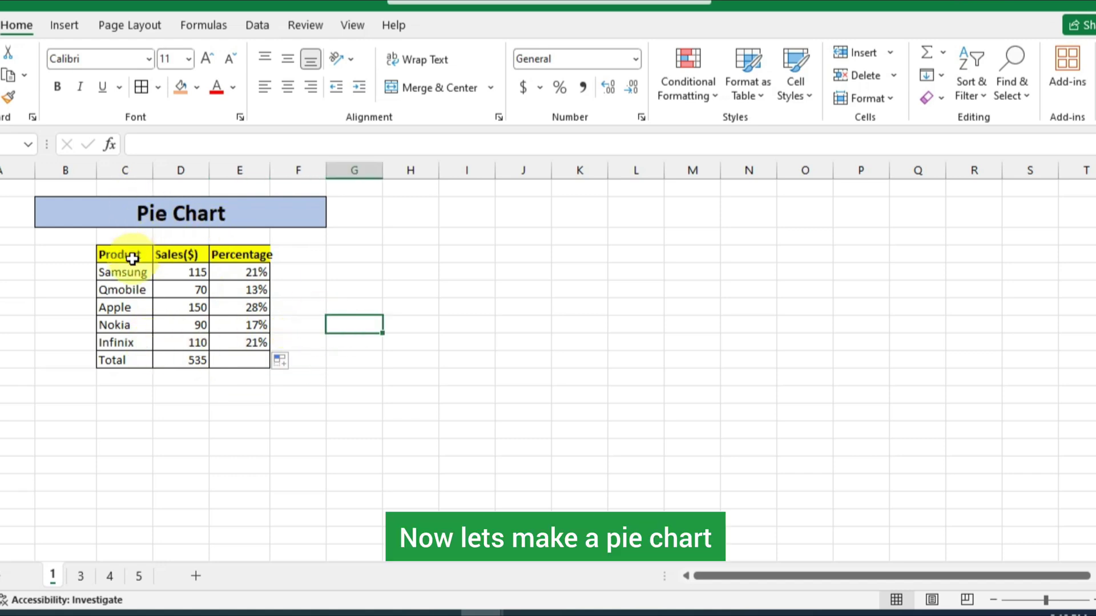
Step: Insert a basic 2-D pie chart from the Product and Sales($) columns, headers included and the Total row excluded
left_click_drag(109, 252, 174, 339)
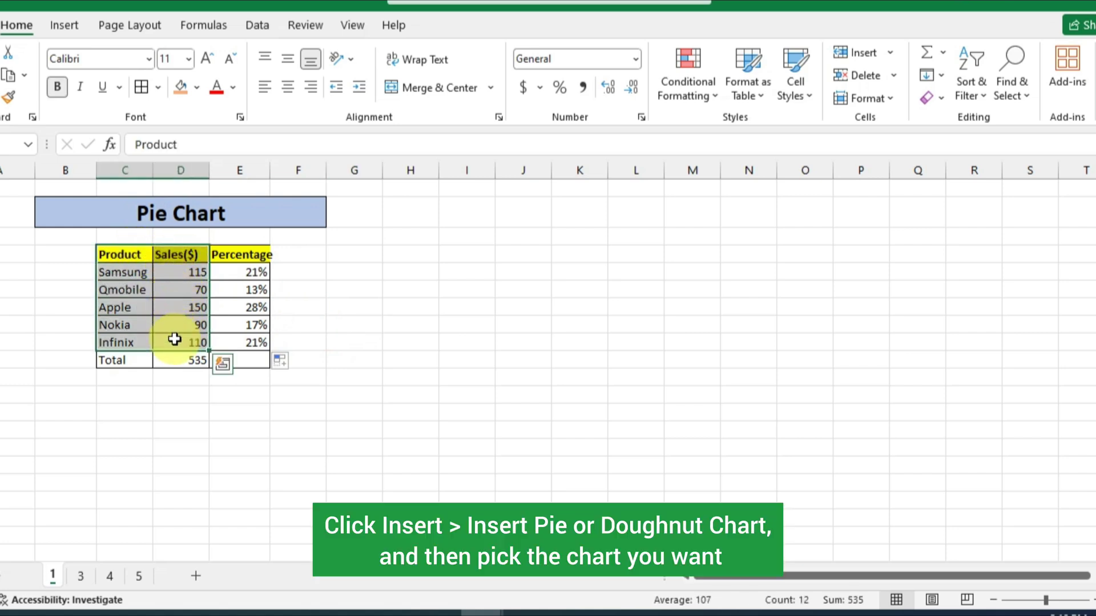
left_click(64, 25)
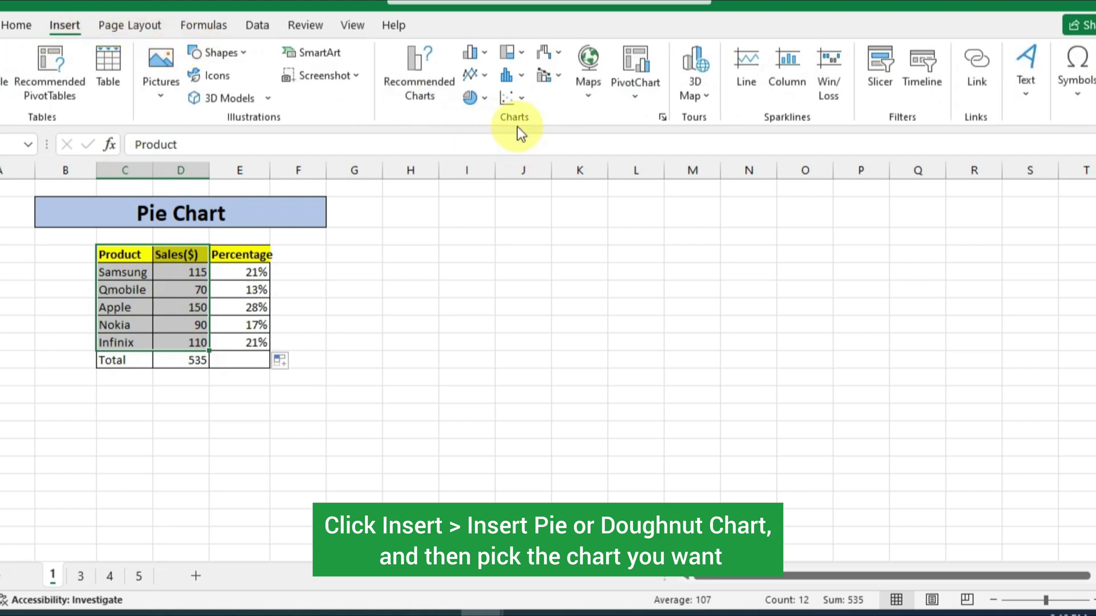
left_click(472, 99)
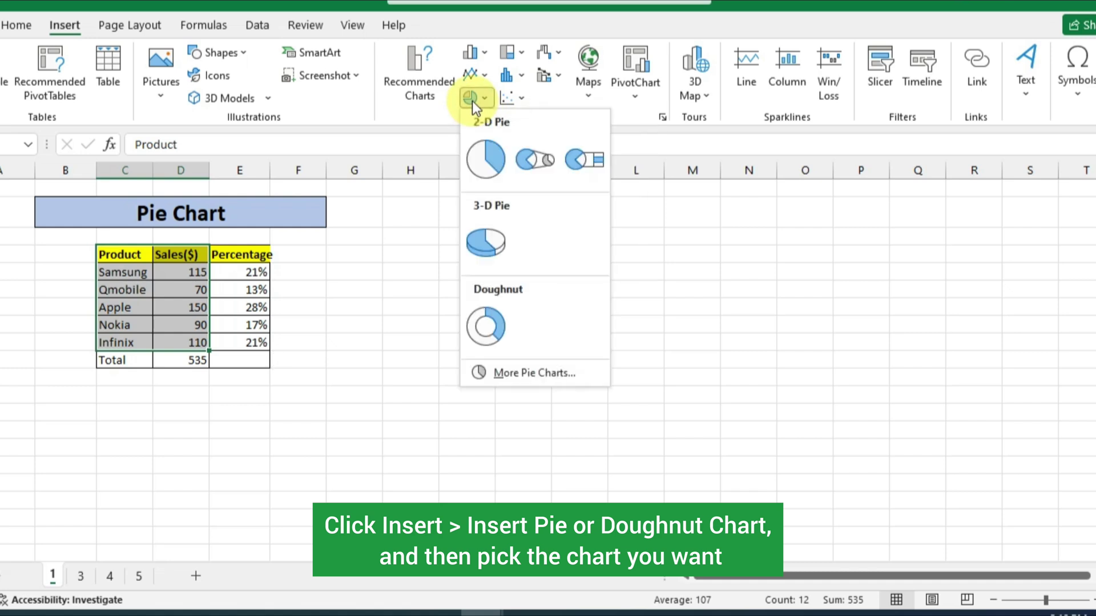
left_click(483, 162)
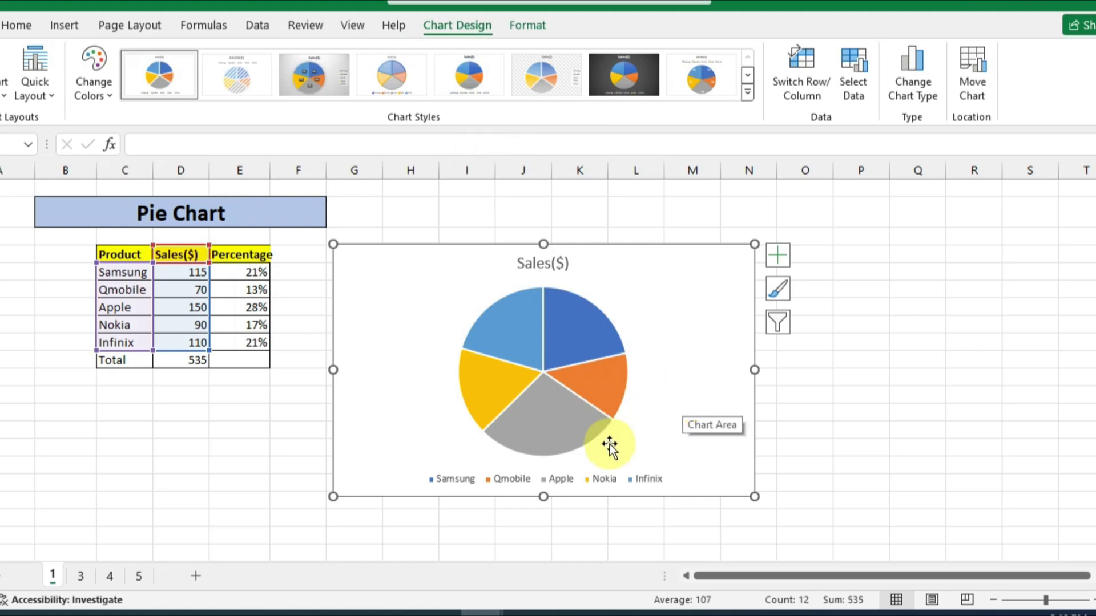
Step: Add data labels to the pie chart and open their detailed formatting options
left_click(778, 249)
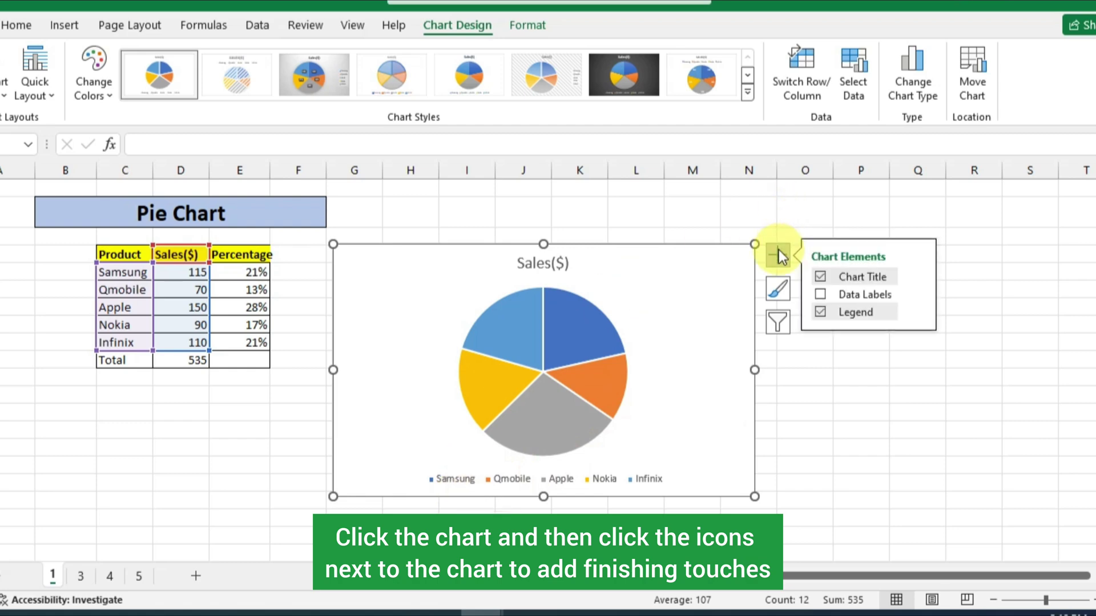
left_click(818, 294)
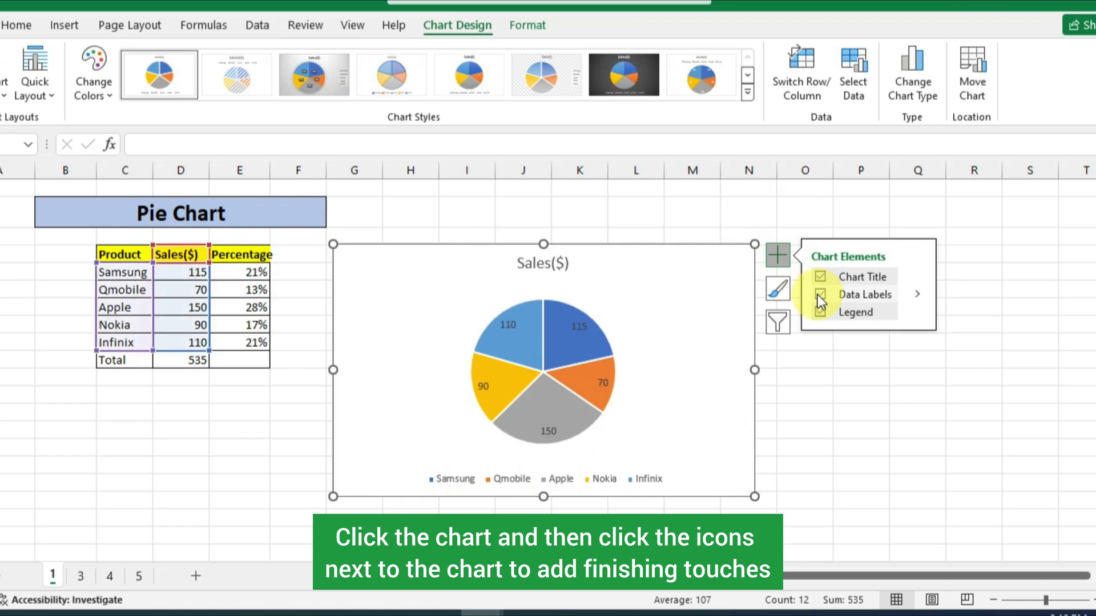
left_click(916, 296)
left_click(954, 406)
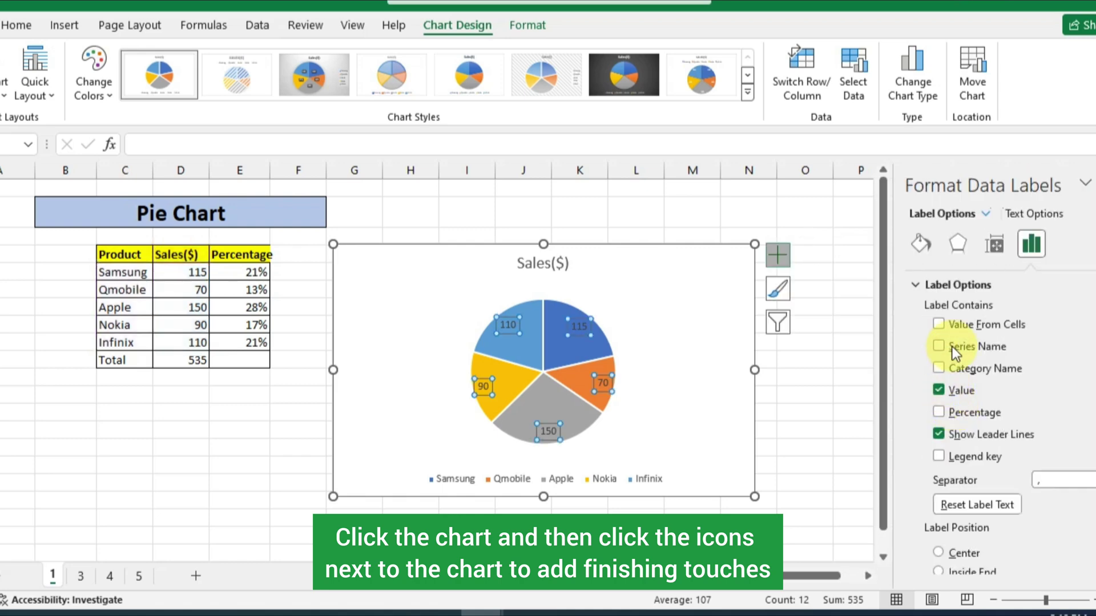
Step: Show category name and percentage in the data labels, without value or leader lines, and close the label formatting options
left_click(950, 369)
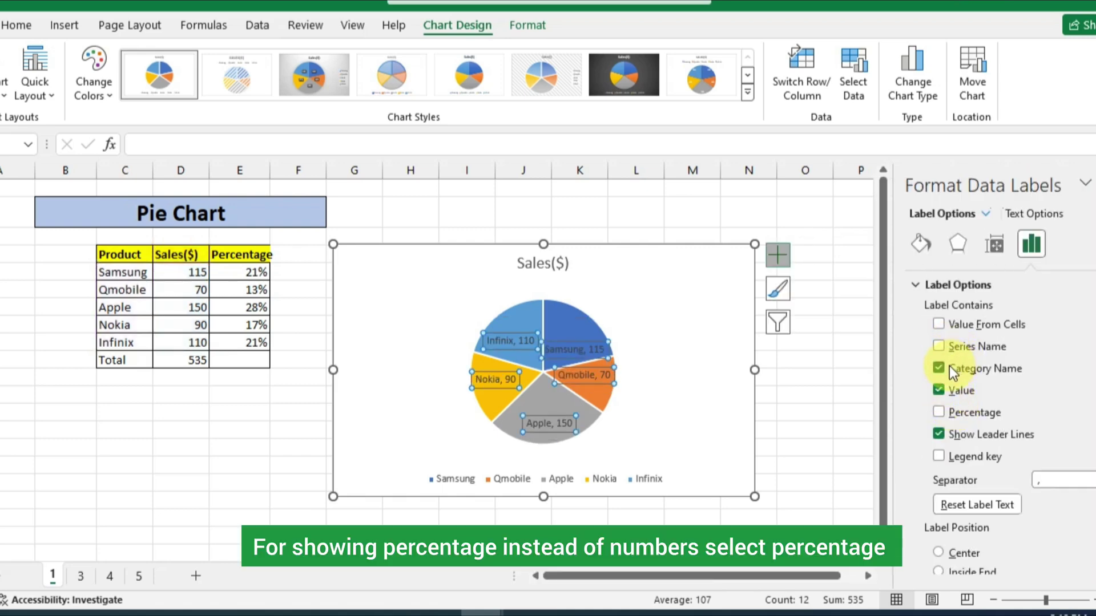
left_click(936, 391)
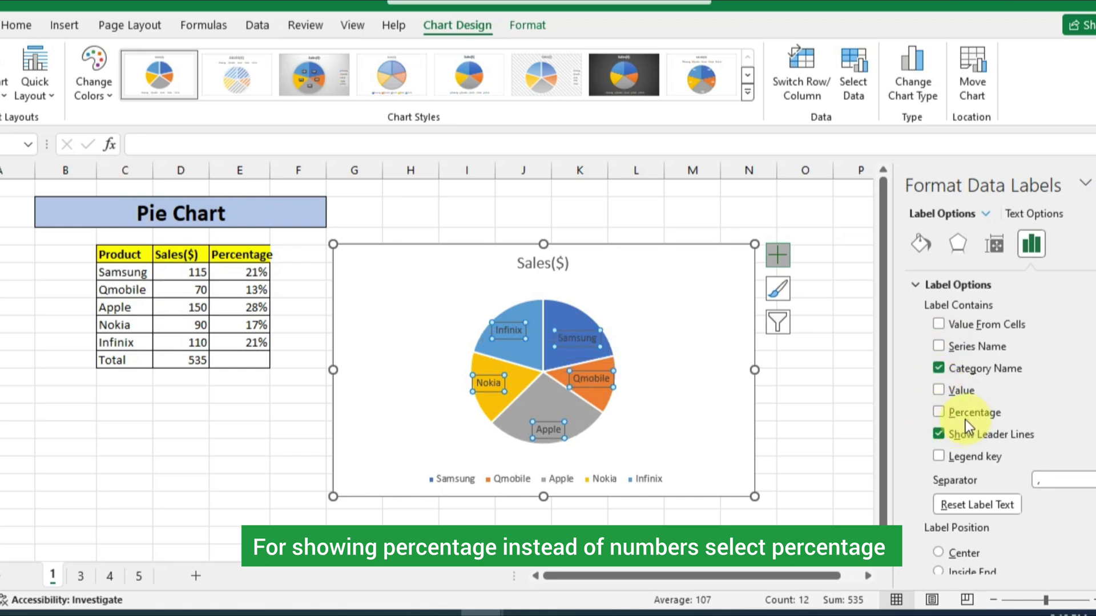
left_click(939, 412)
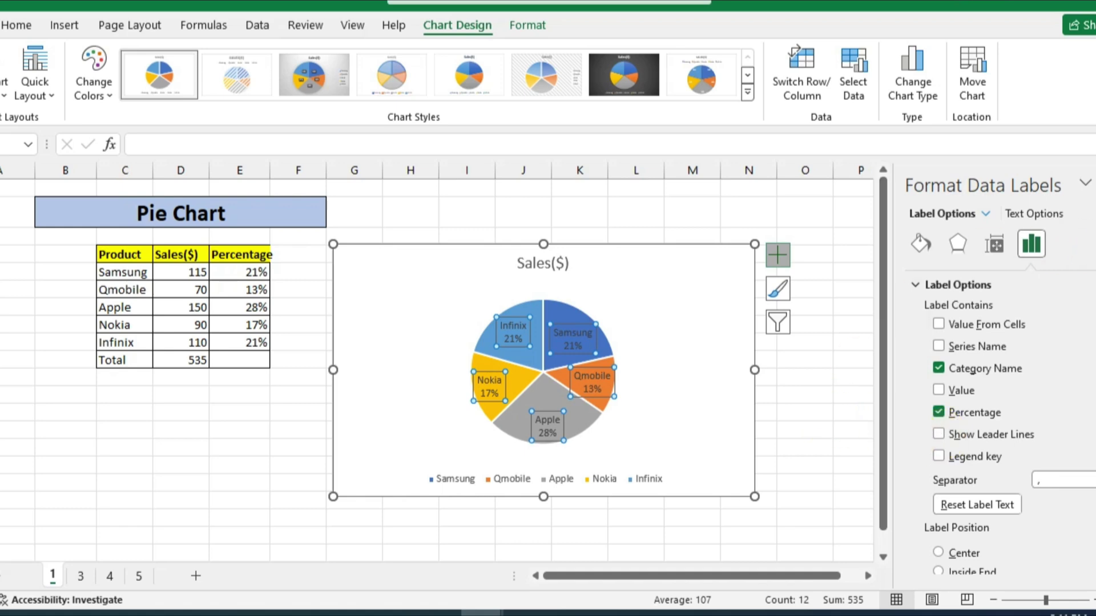
left_click(1095, 184)
left_click(653, 442)
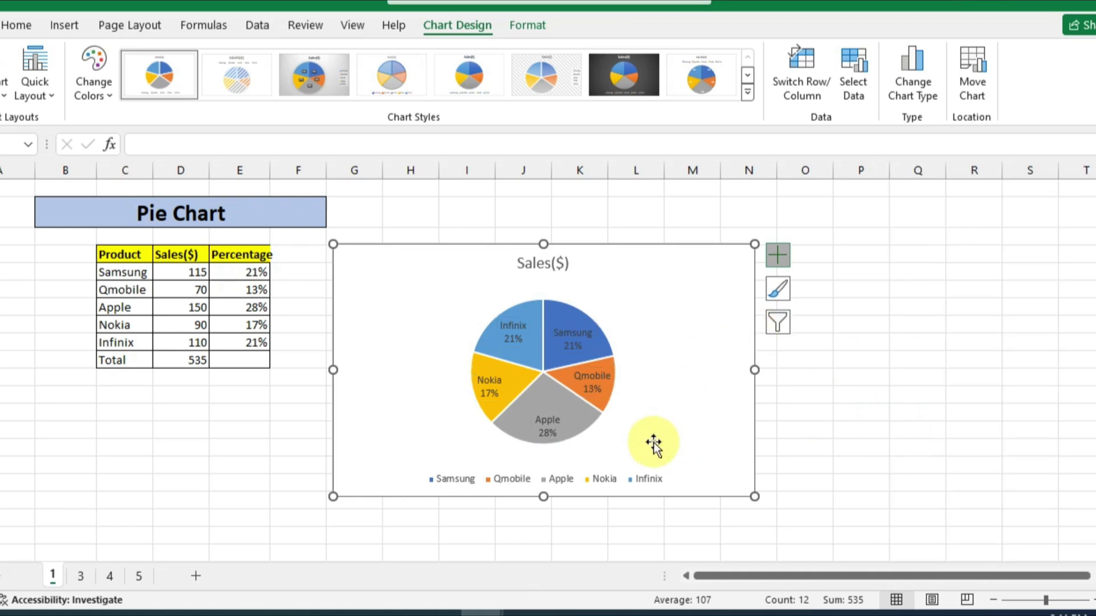
Step: Make the pie chart's data label text white and bold
left_click(573, 340)
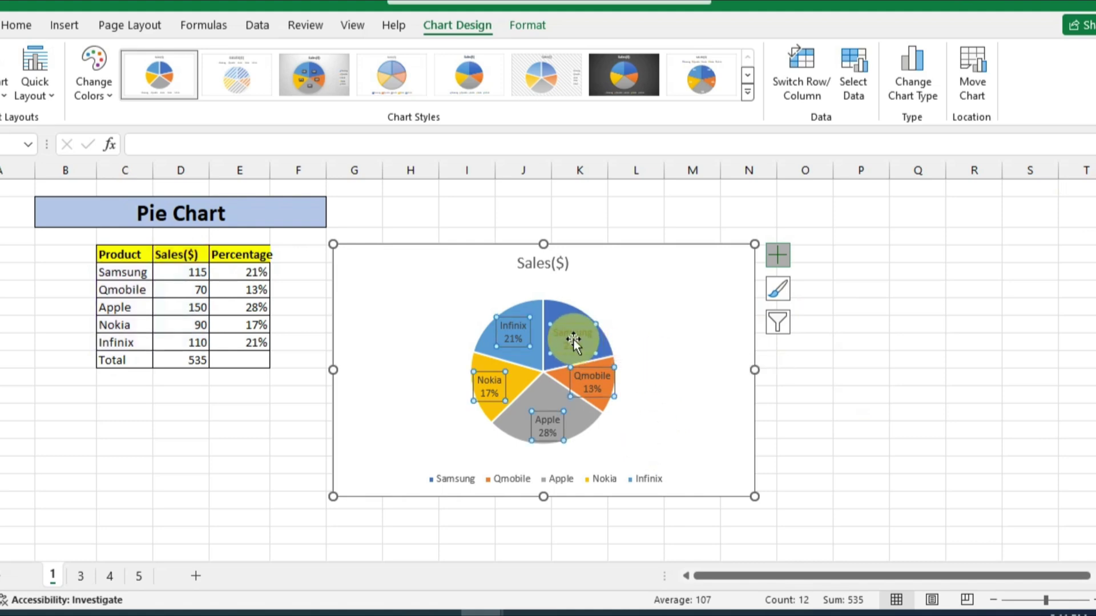
left_click(16, 25)
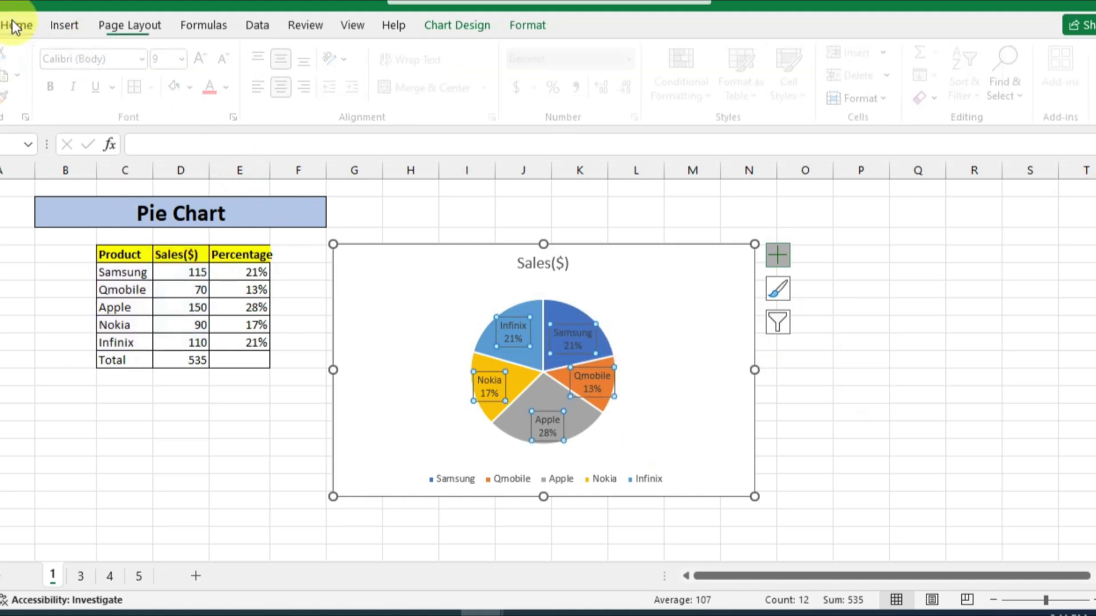
left_click(182, 89)
key("ctrl+z")
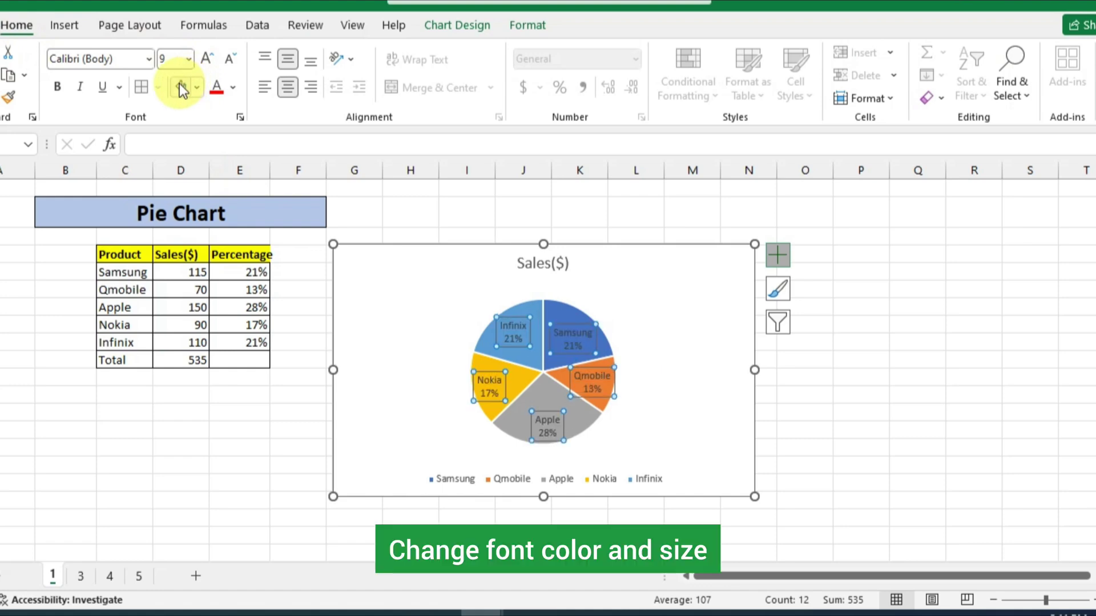
left_click(233, 89)
left_click(215, 159)
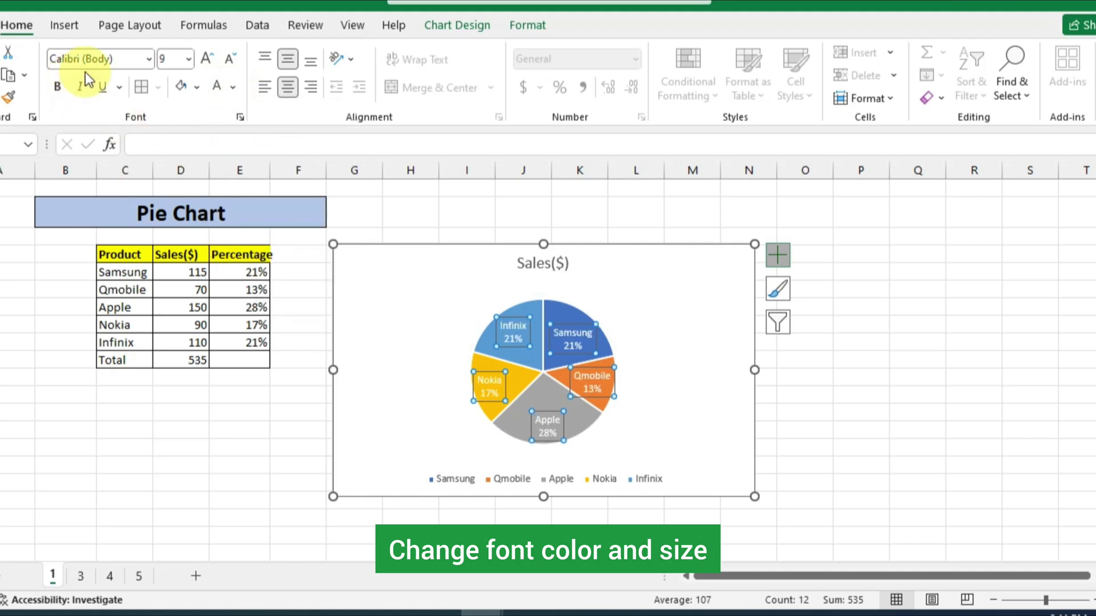
left_click(60, 84)
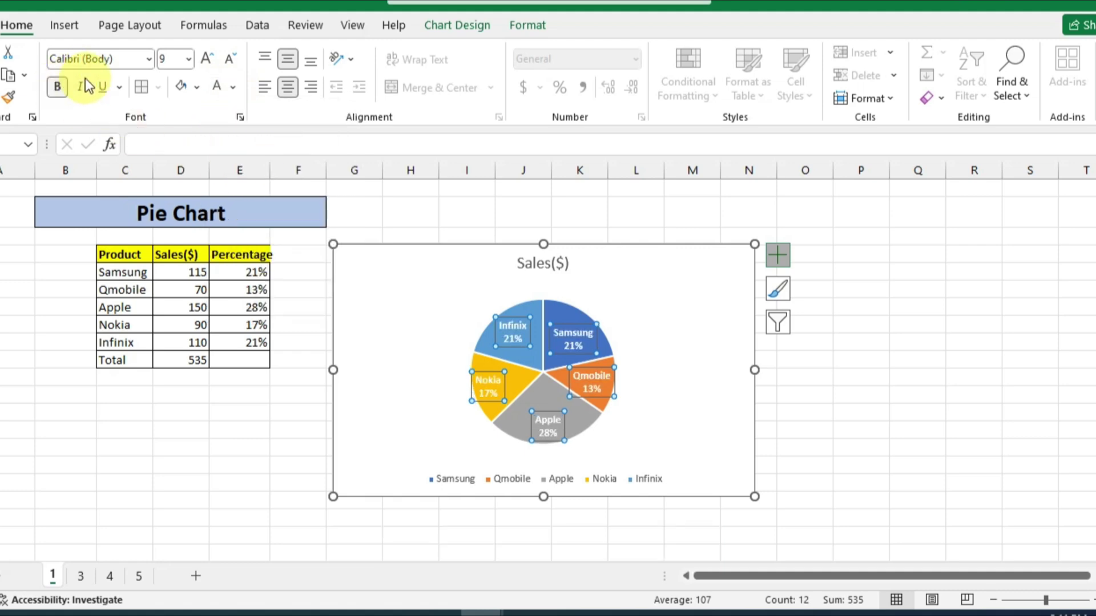
left_click(499, 293)
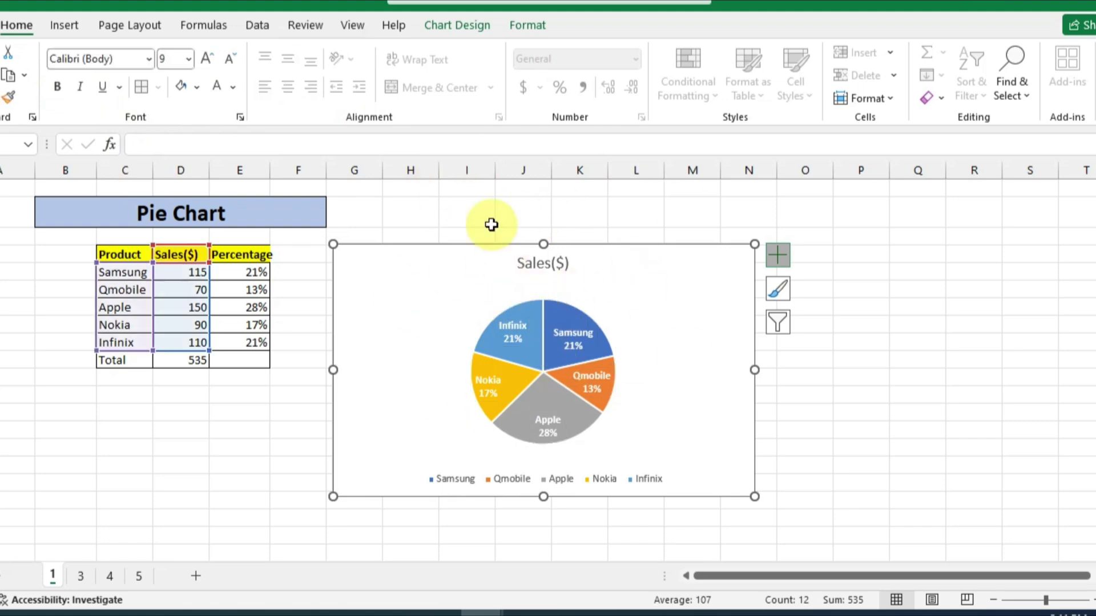
left_click(538, 24)
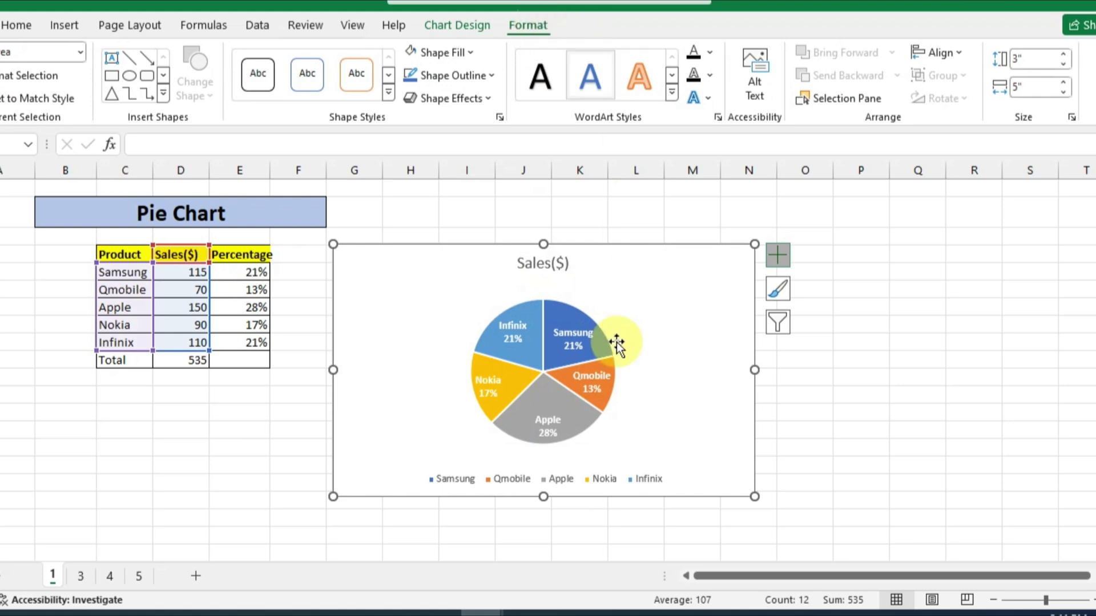
left_click(1016, 58)
type("954")
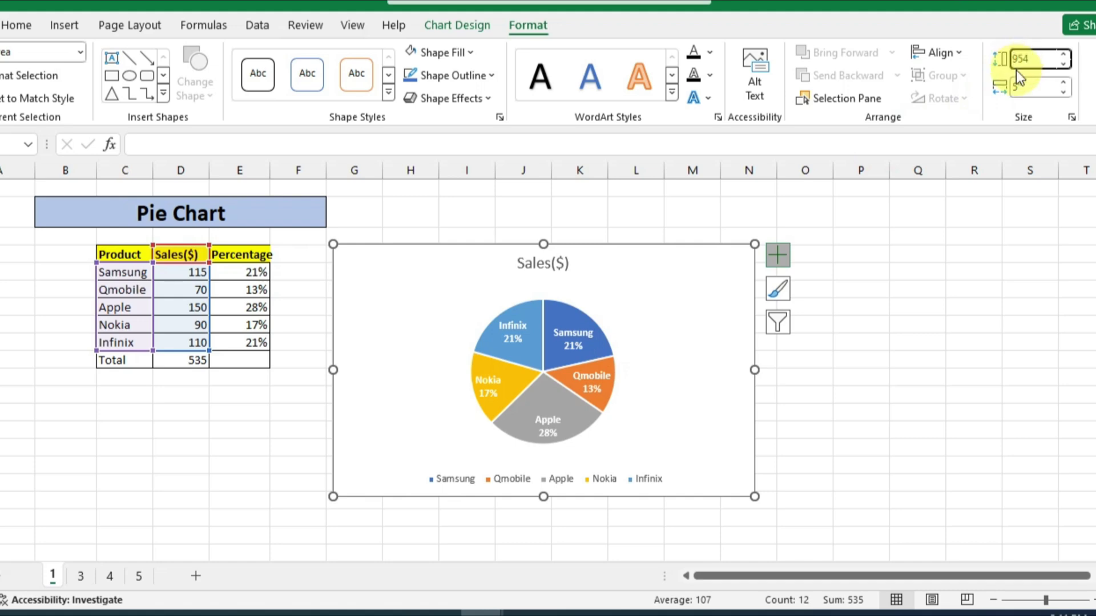
key("Escape")
key("Return")
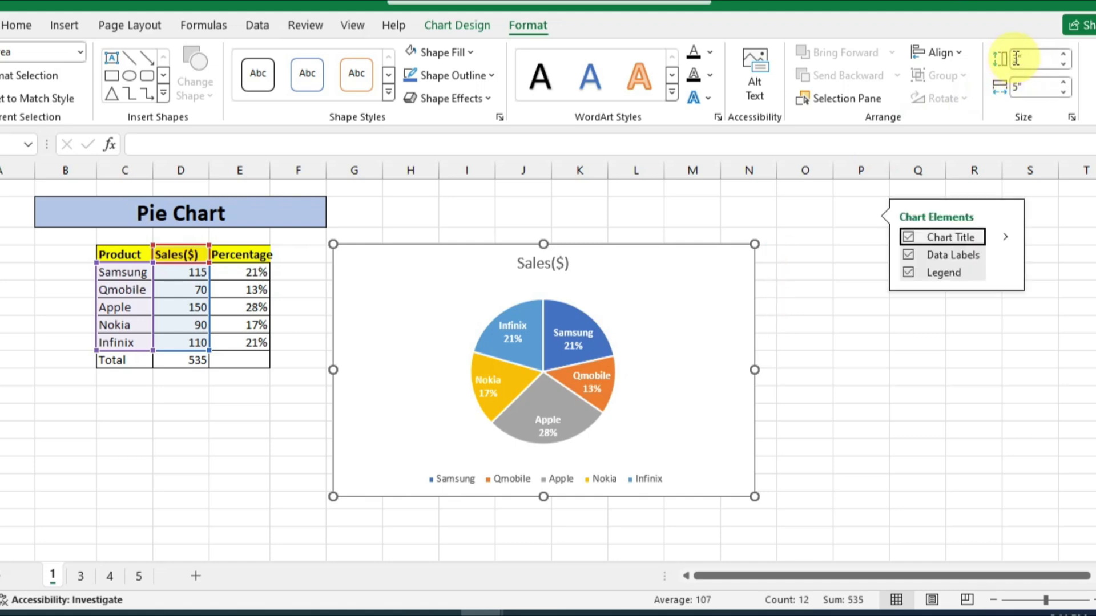
left_click(1047, 248)
left_click(859, 292)
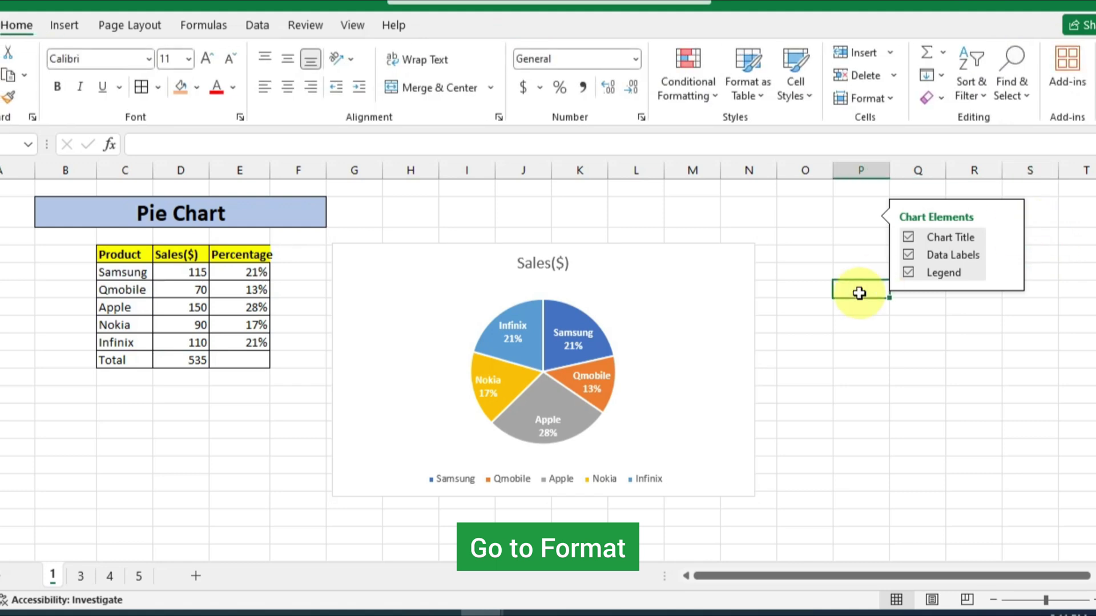
left_click(686, 317)
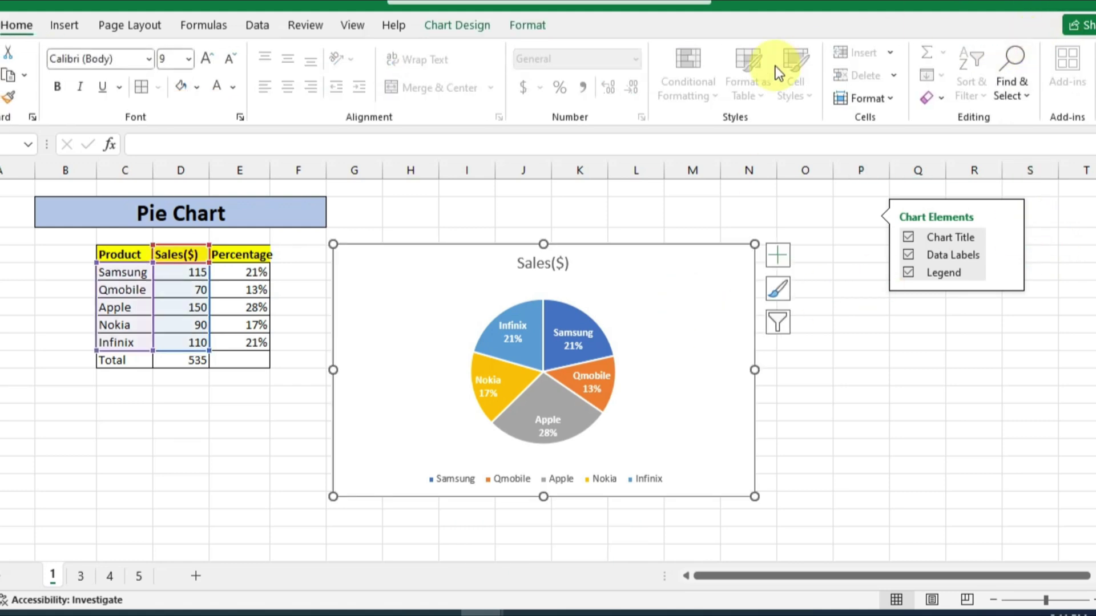
Step: Show the formatting options for the selected pie chart
left_click(528, 25)
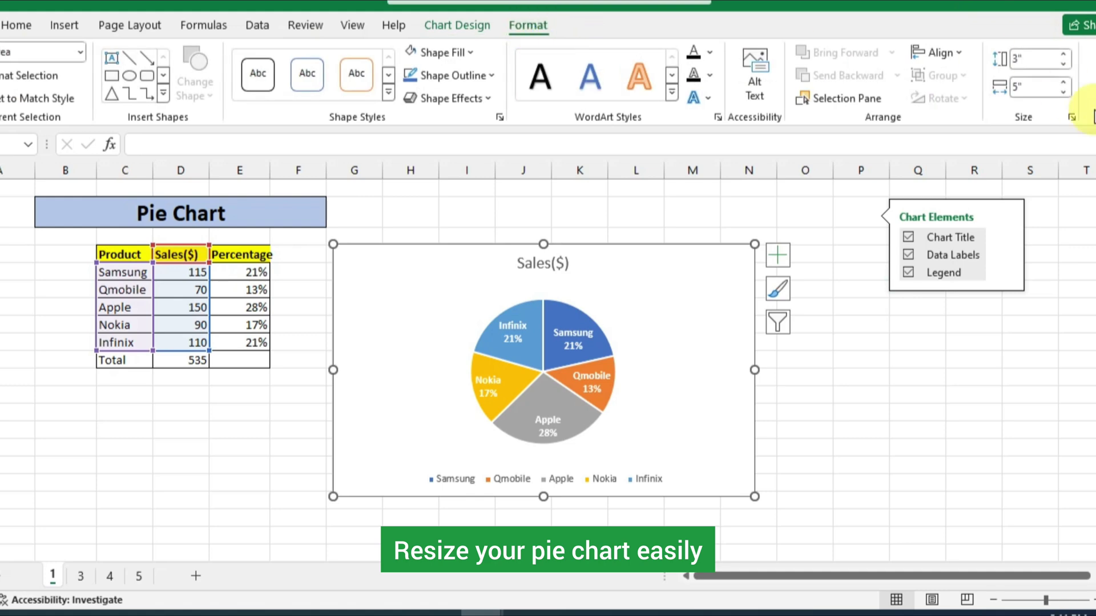
left_click(1023, 62)
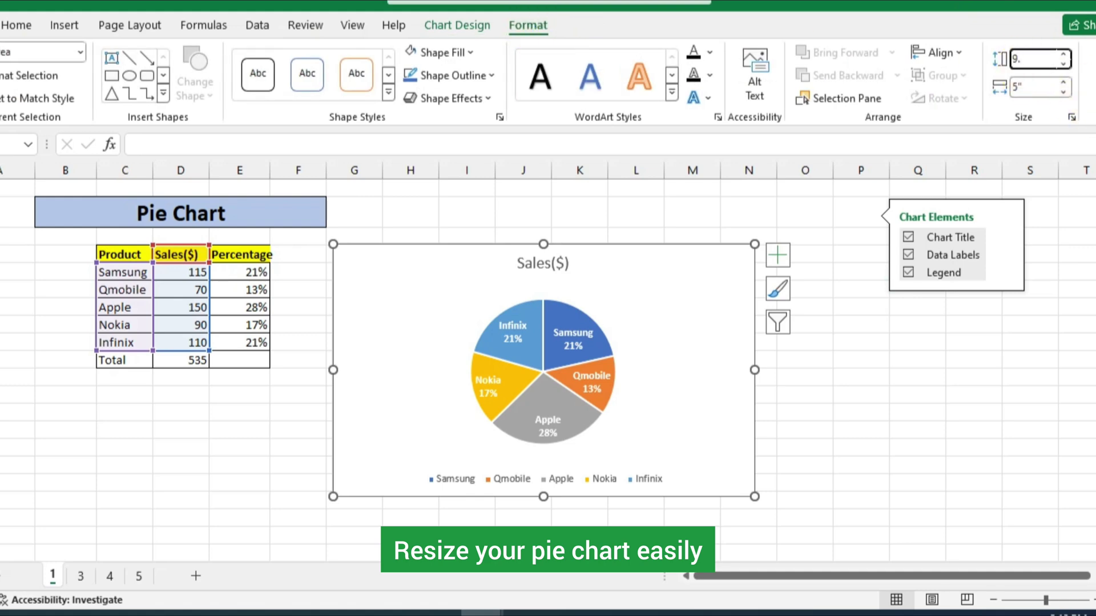
type("9.54")
key("Escape")
Step: Resize the pie chart to a height of 4" and a width of 6"
left_click(1025, 53)
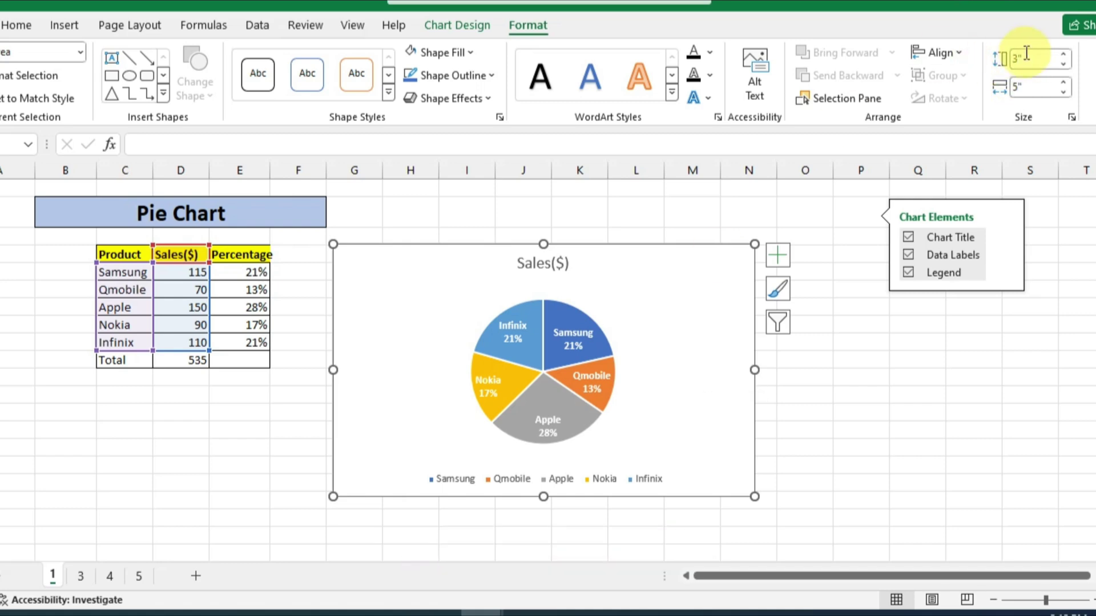
left_click(1021, 59)
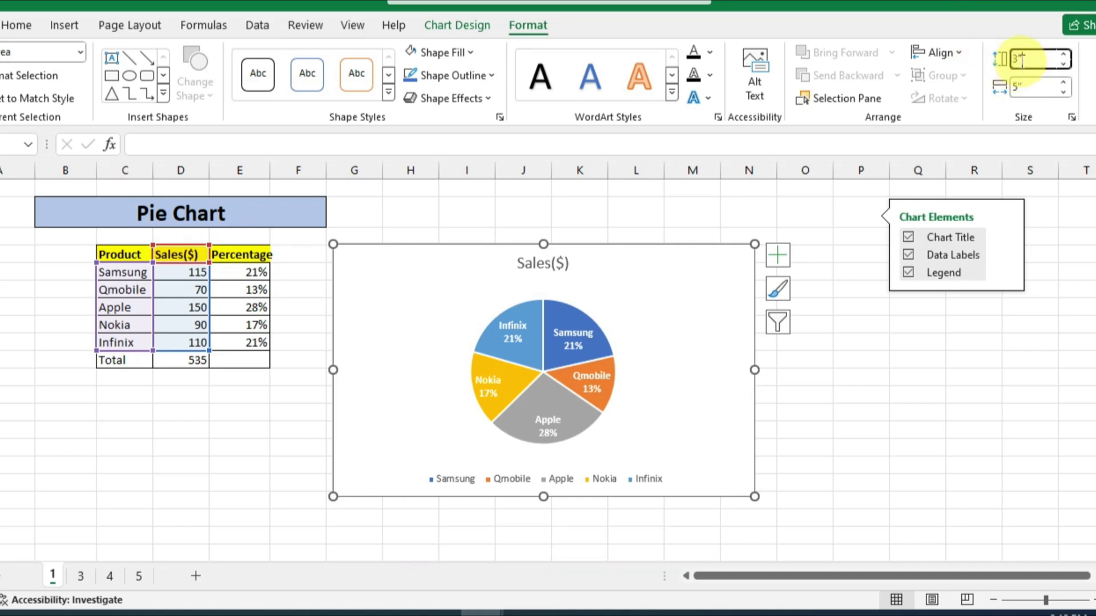
key("BackSpace")
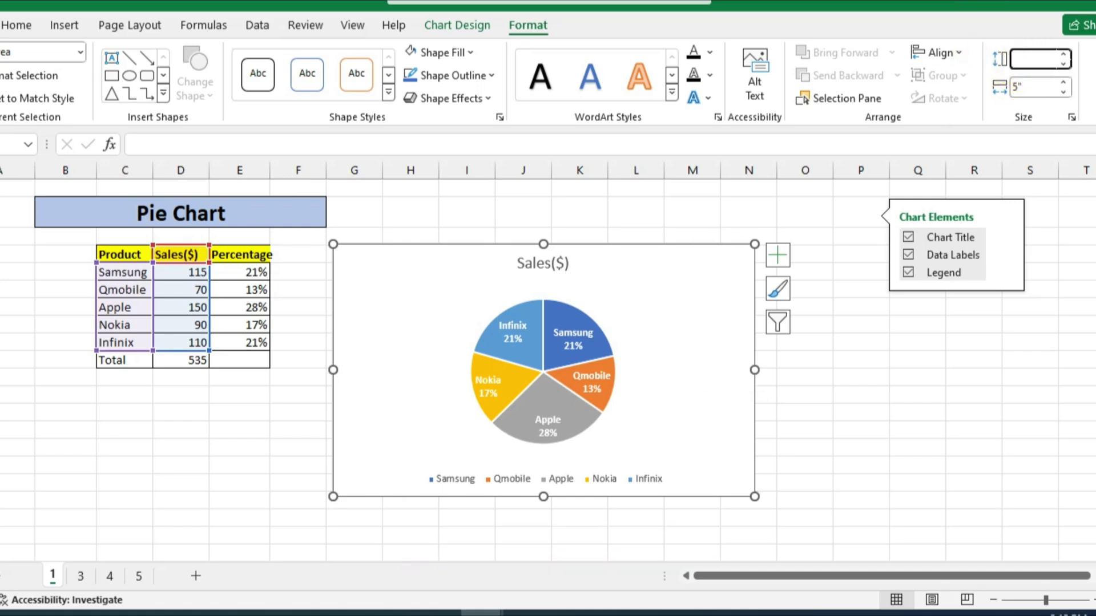
type("4")
left_click(1023, 88)
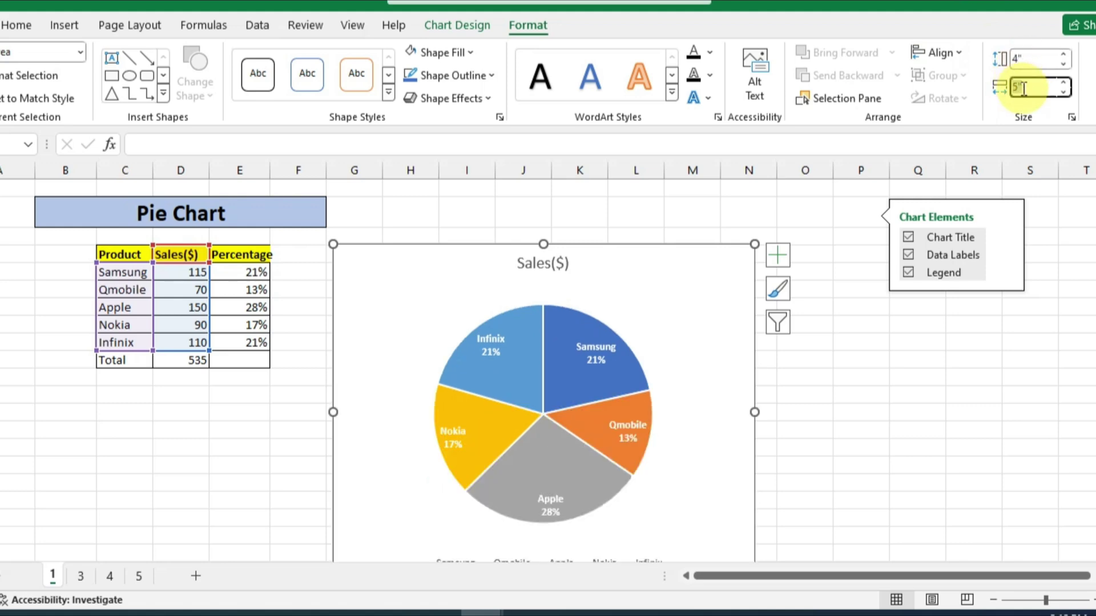
type("6")
key("Return")
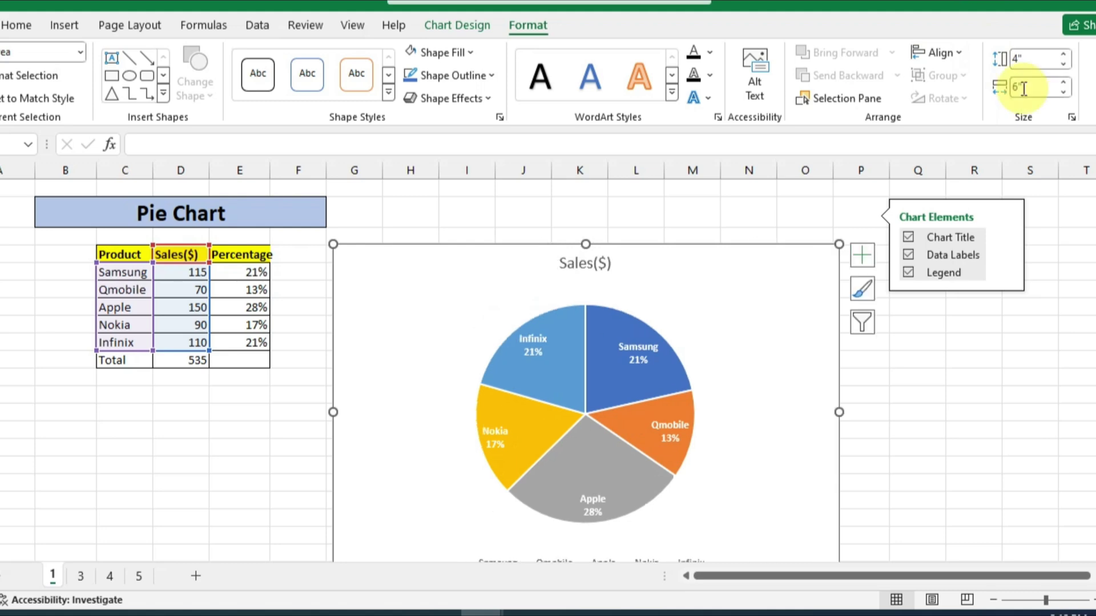
left_click(863, 382)
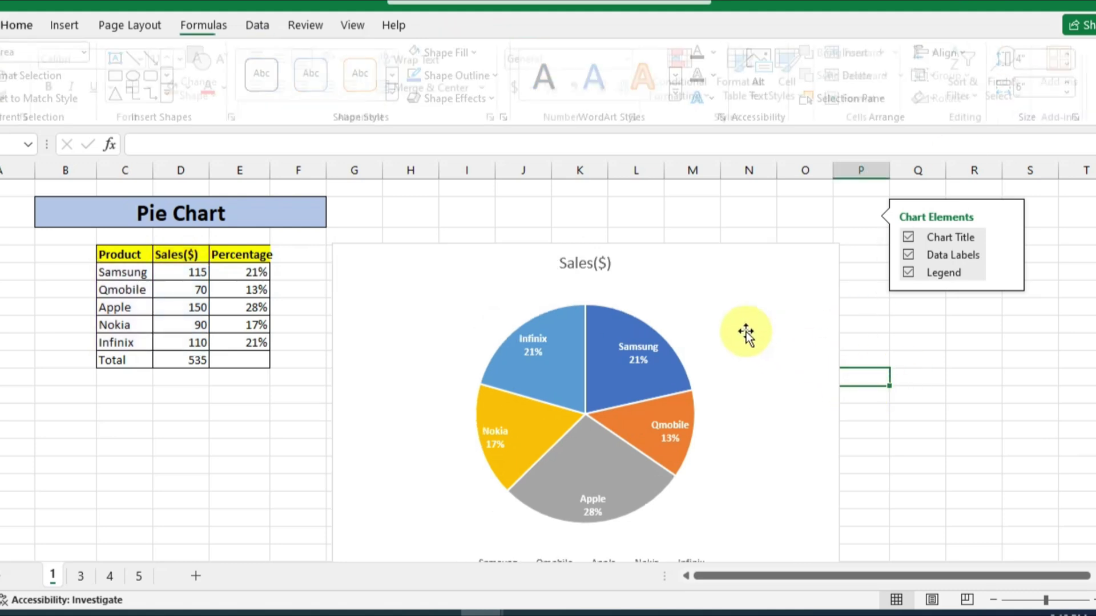
Step: Move the pie chart up beside the table, level with the Pie Chart heading, and keep it selected
left_click(750, 301)
left_click_drag(749, 301, 760, 270)
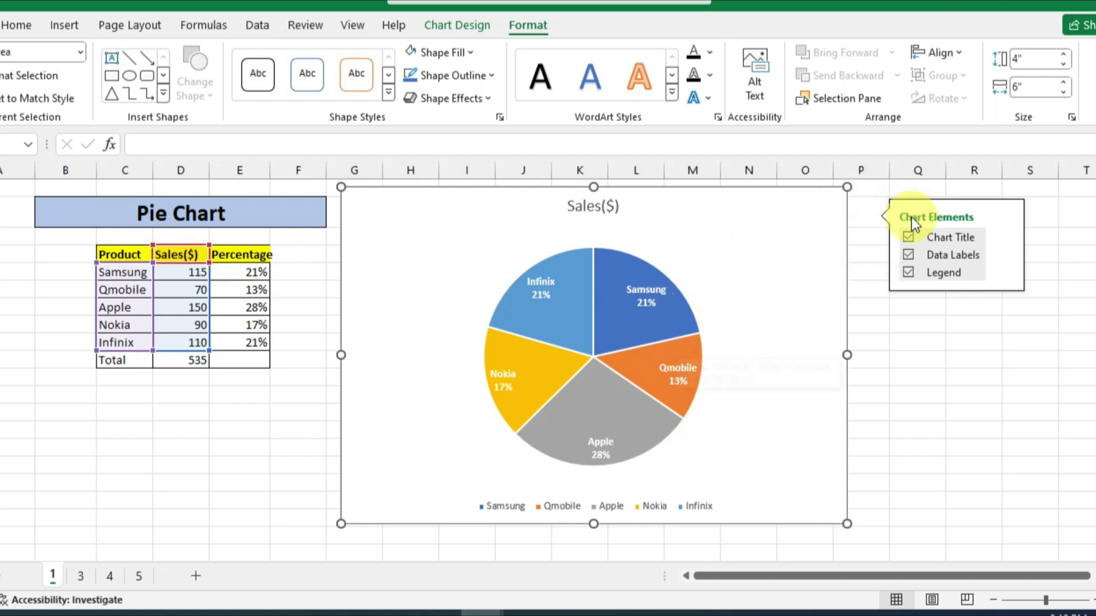
left_click(881, 216)
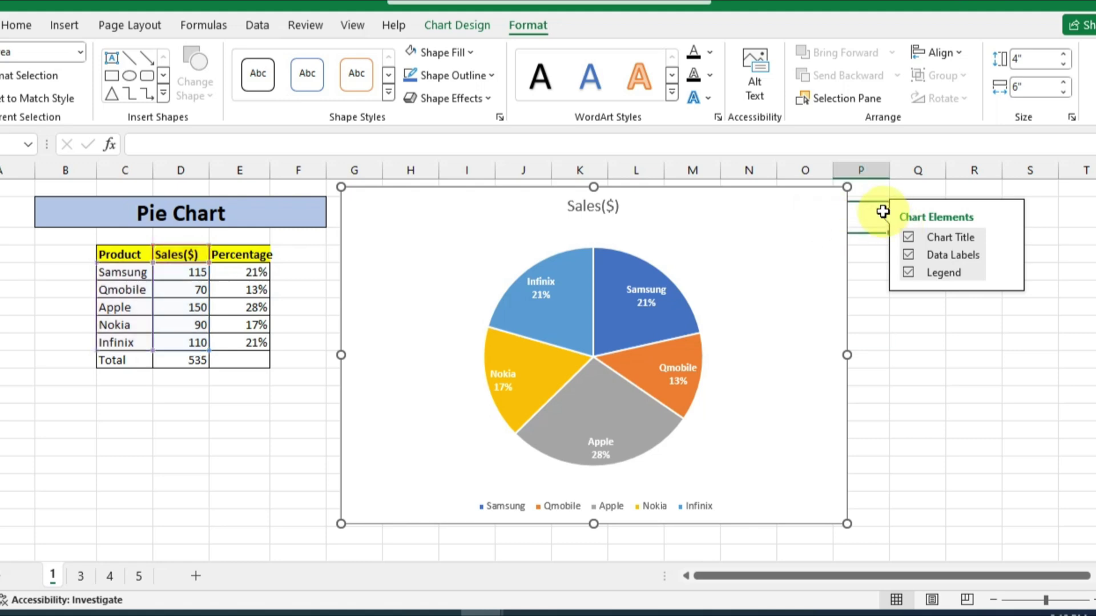
left_click(771, 239)
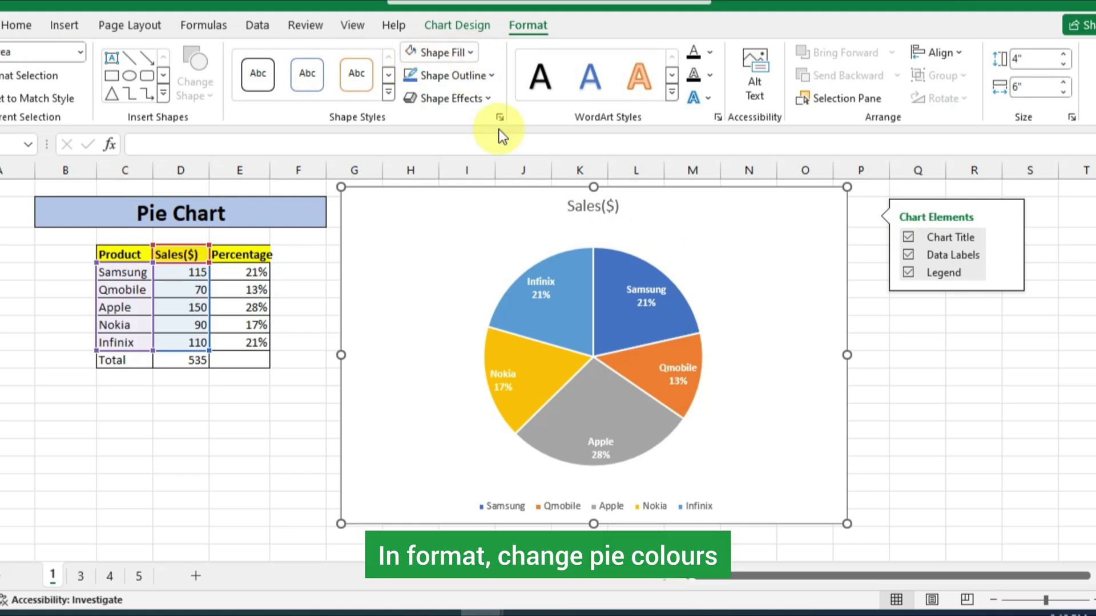
Step: Fill only the Samsung slice with the theme color Blue, Accent 1
left_click(608, 307)
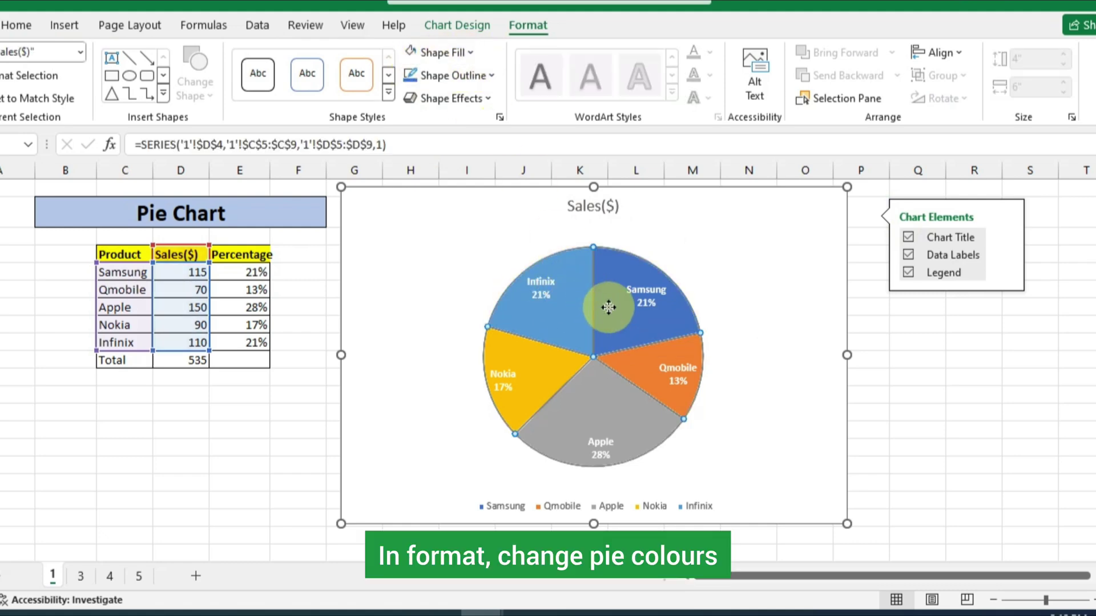
left_click(608, 307)
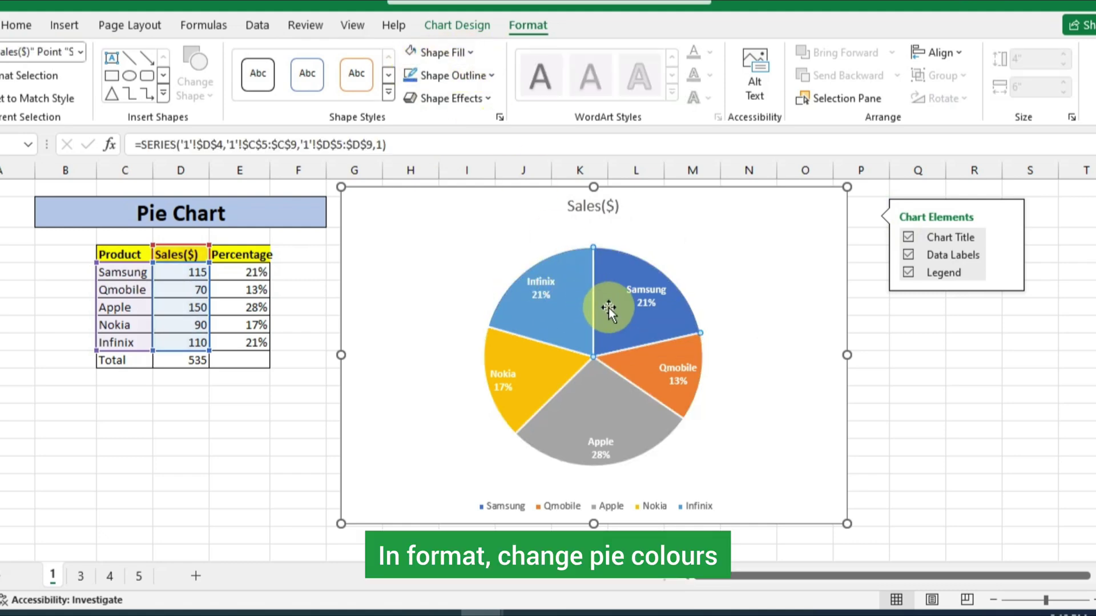
left_click(471, 54)
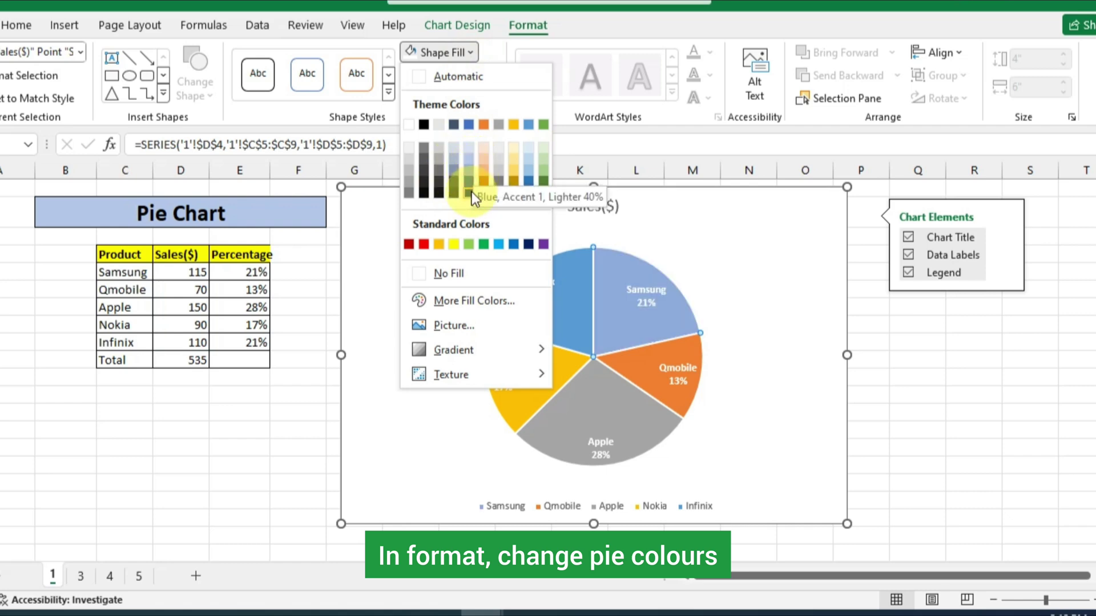
left_click(465, 126)
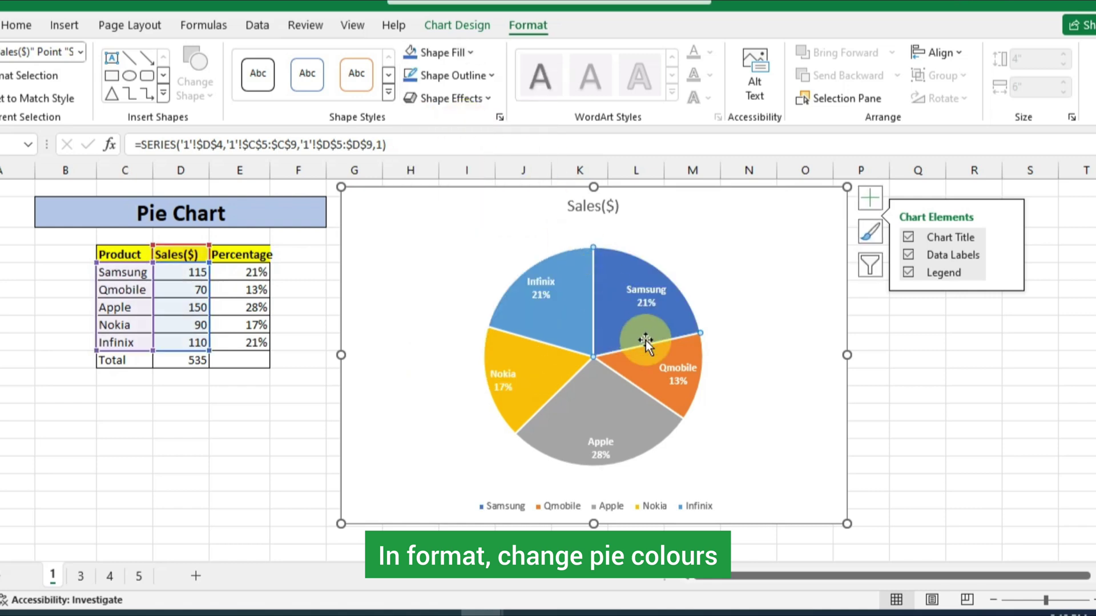
Step: Fill the Qmobile slice with a light gold theme color and the Apple slice with standard red
left_click(639, 368)
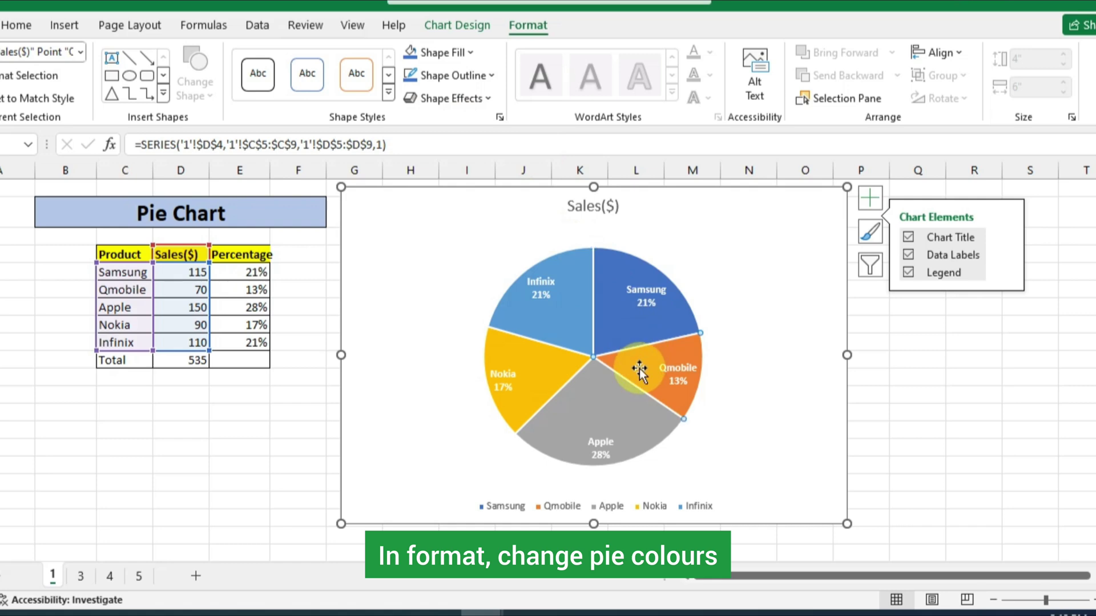
left_click(474, 53)
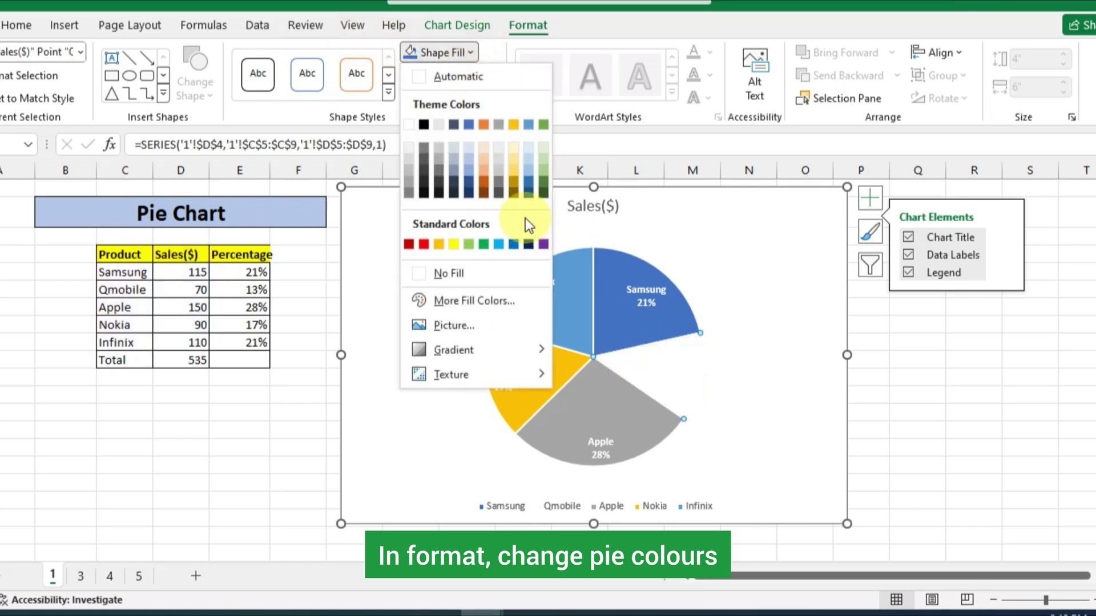
left_click(510, 169)
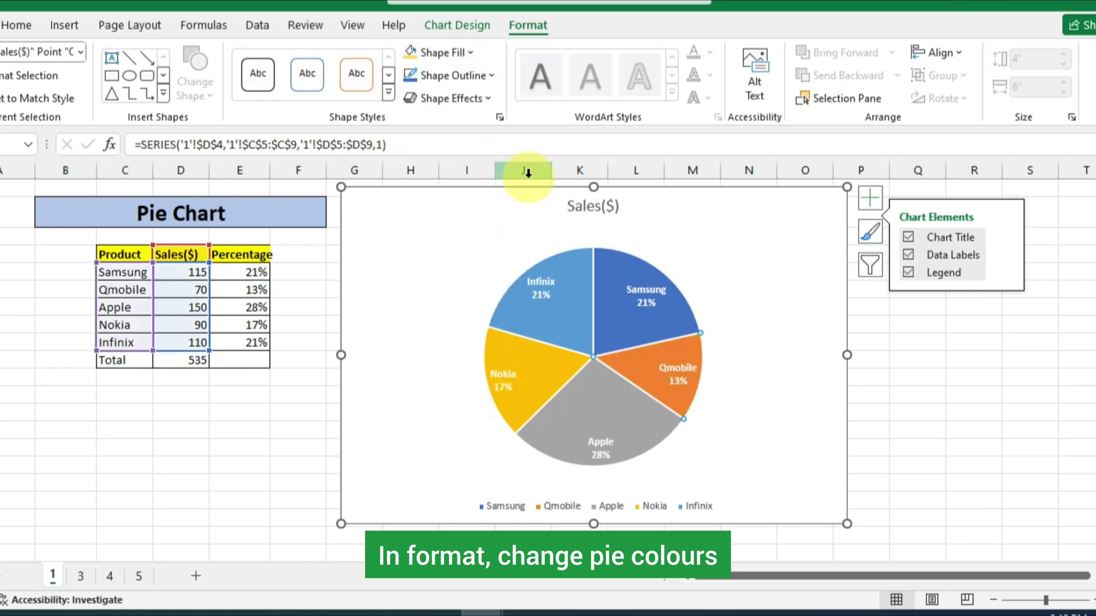
left_click(608, 392)
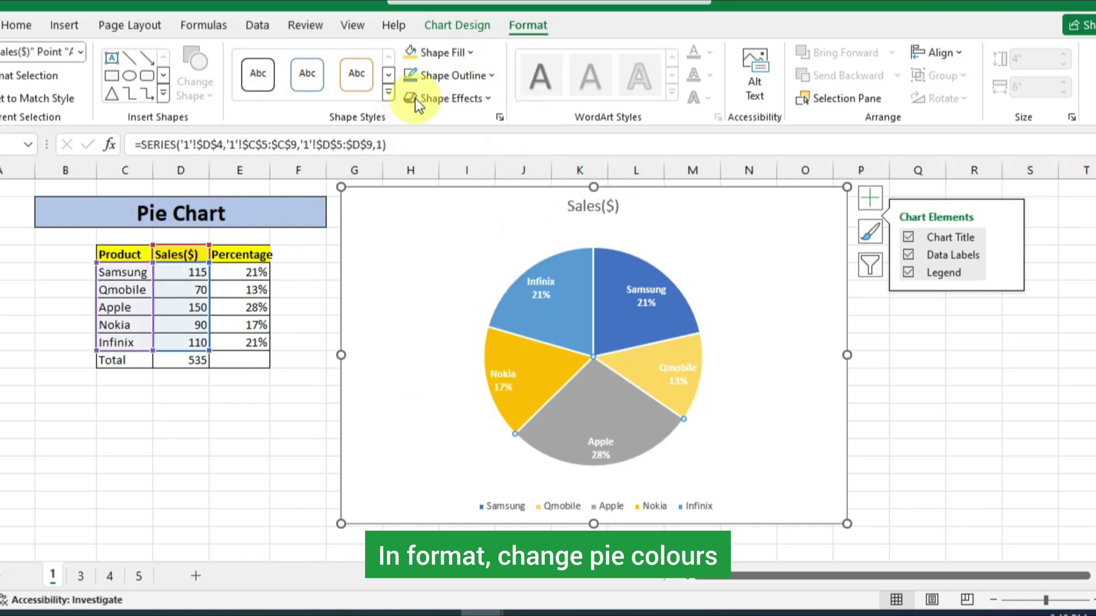
left_click(468, 53)
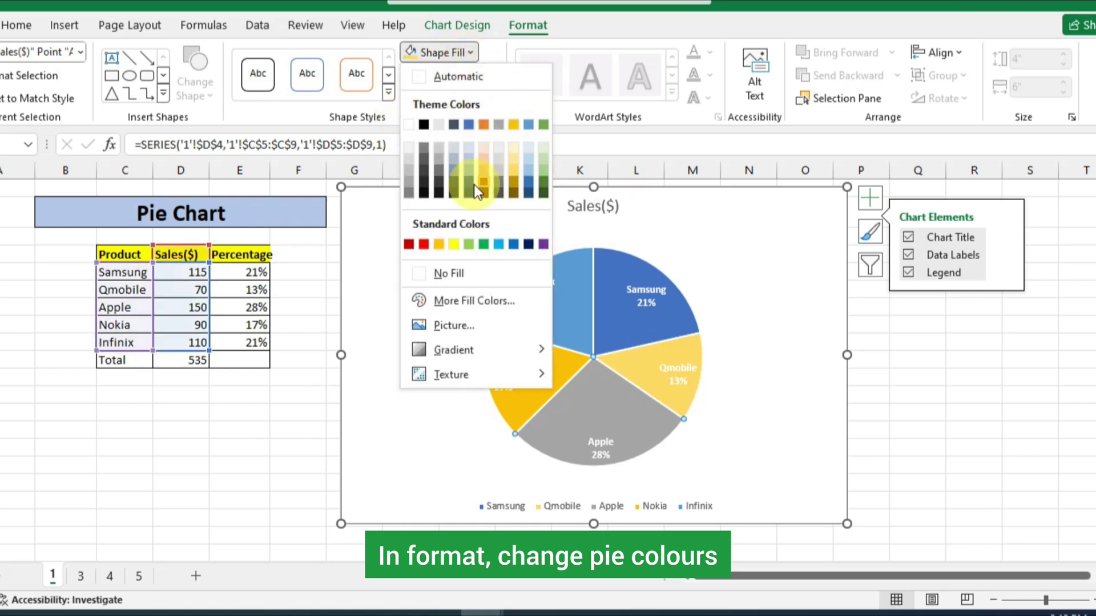
left_click(425, 242)
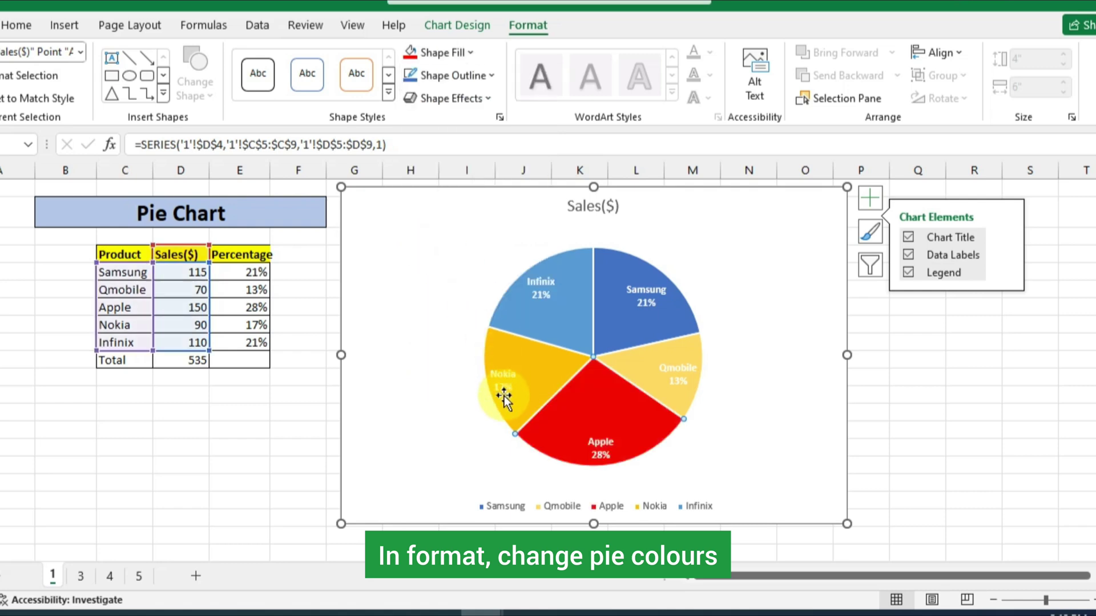
Step: Fill the Nokia slice with a light green theme color and the Infinix slice with the standard golden orange
left_click(531, 376)
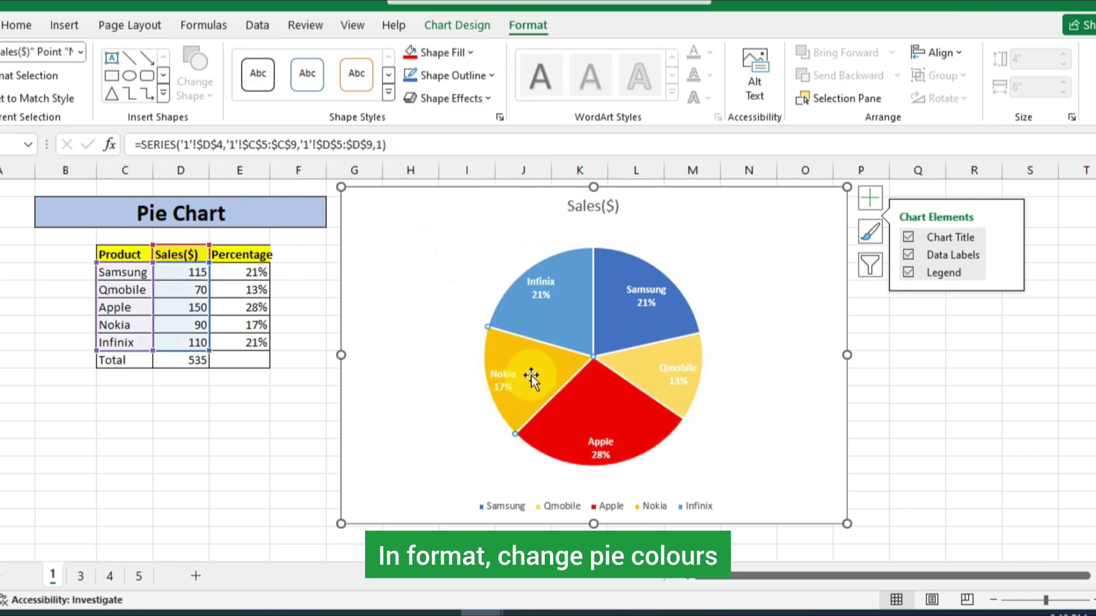
left_click(468, 50)
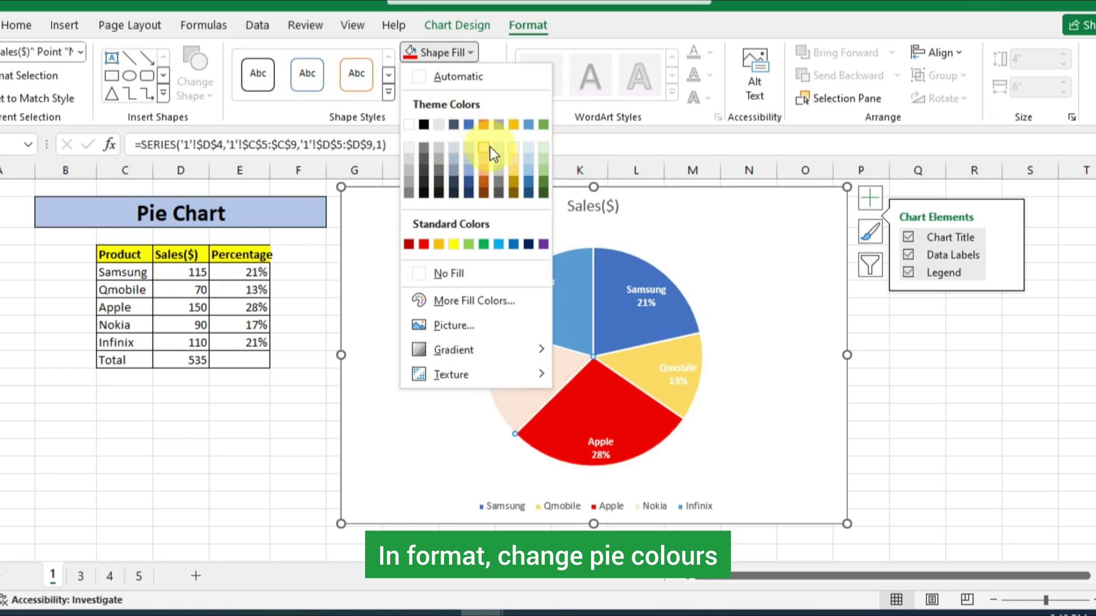
left_click(545, 164)
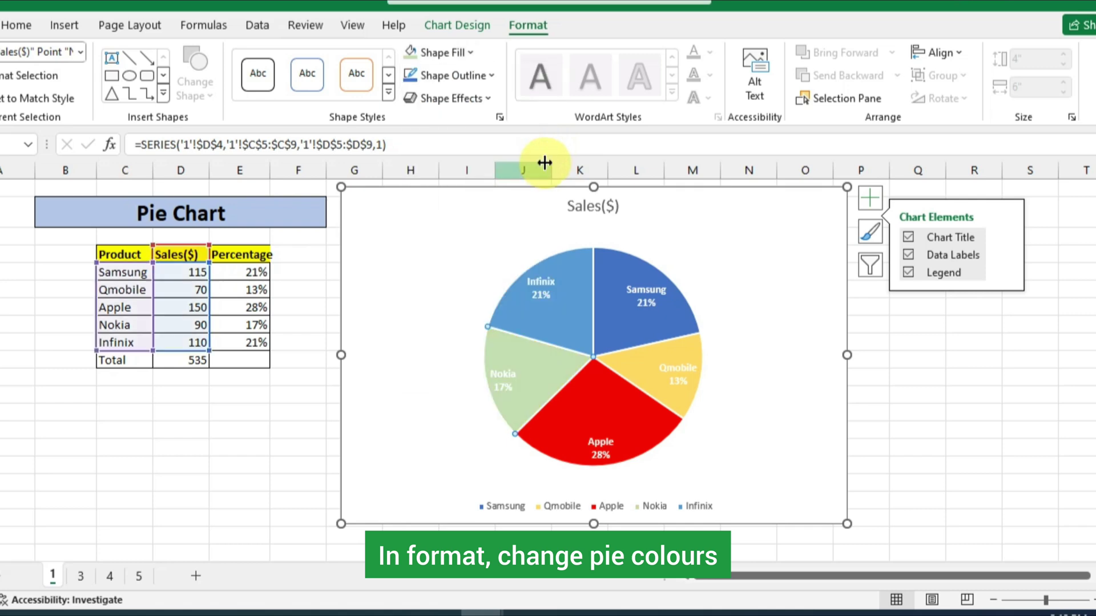
left_click(577, 309)
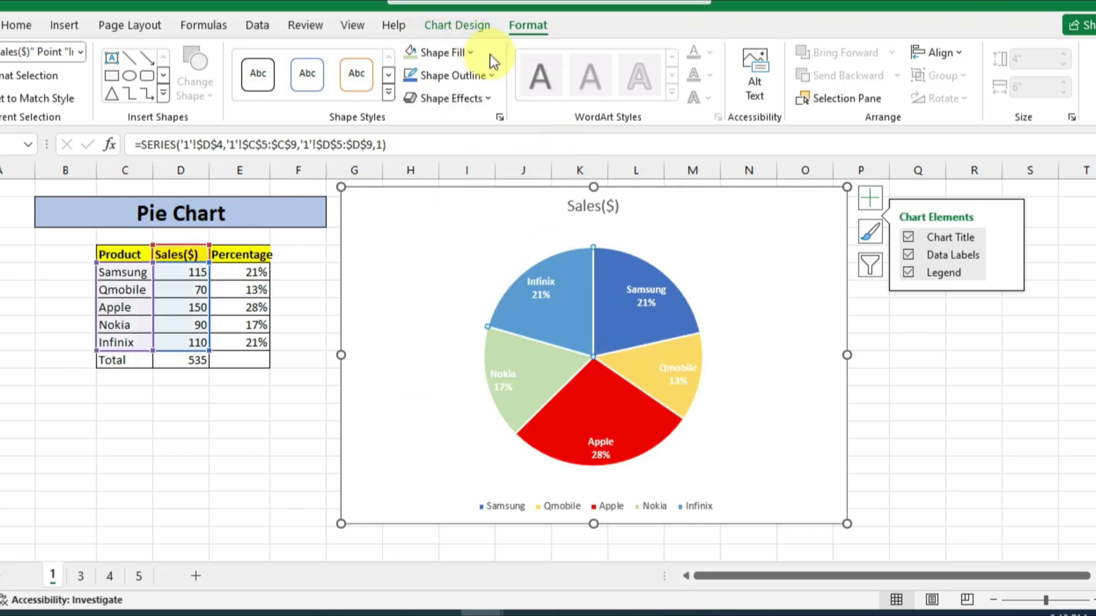
left_click(471, 52)
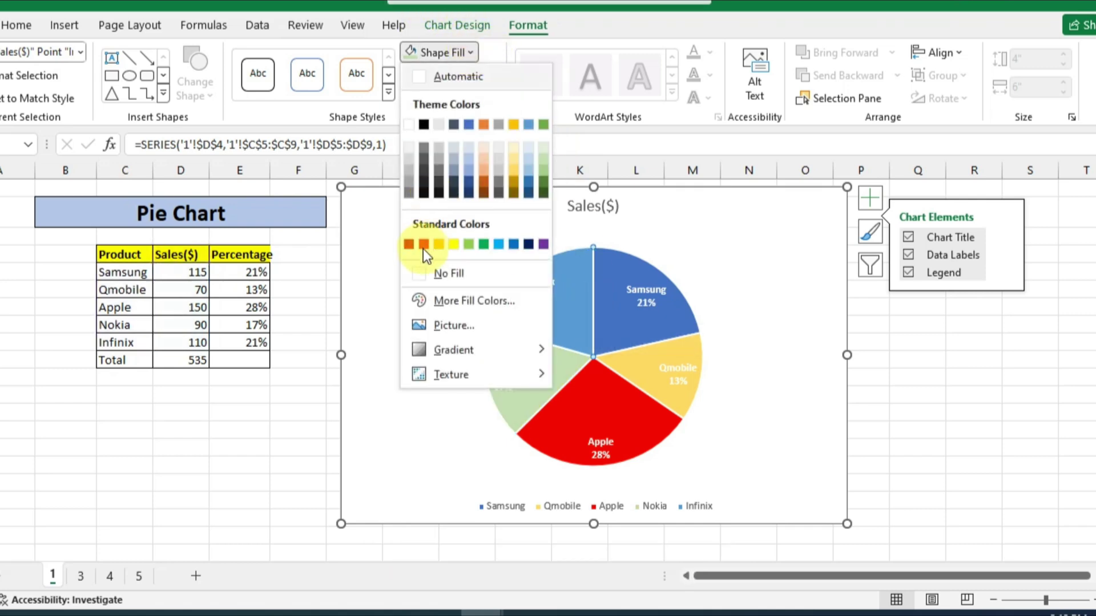
left_click(438, 244)
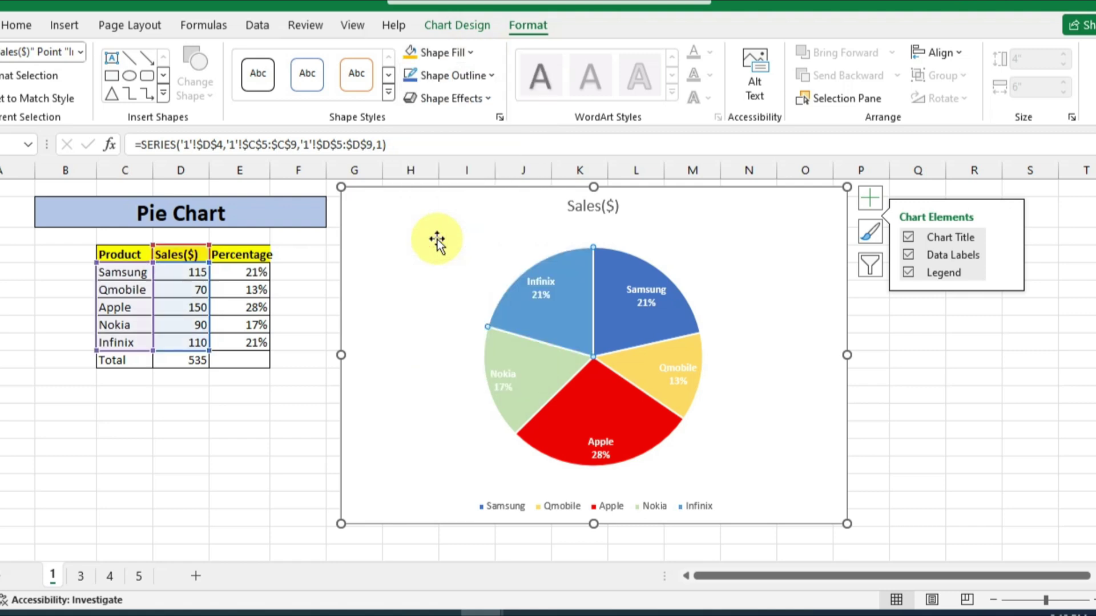
left_click(724, 413)
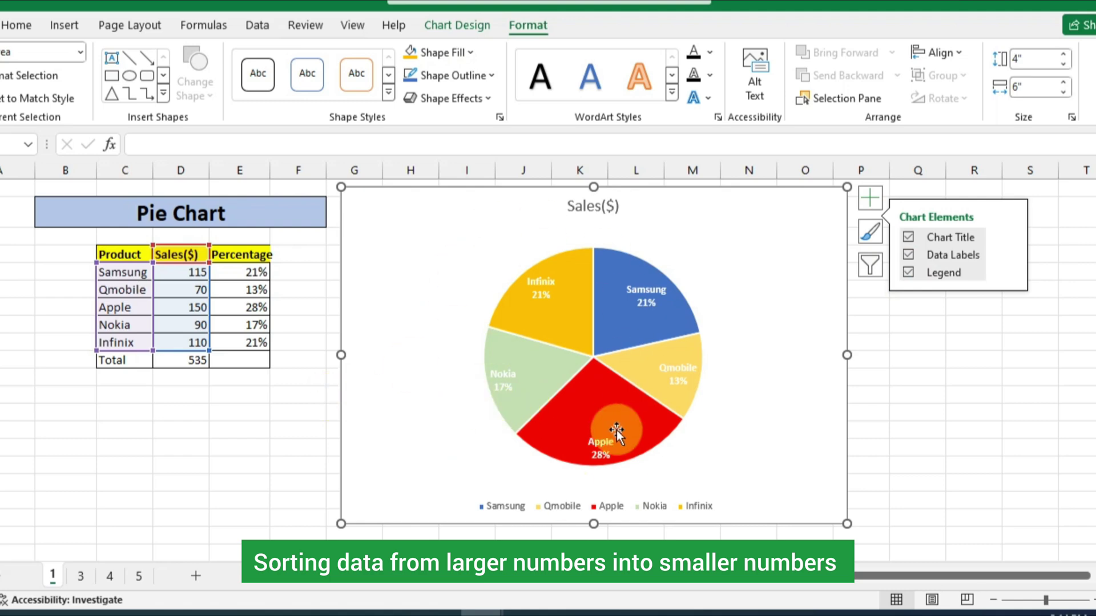
Step: Sort the product table, excluding the Total row, by Sales($) from largest to smallest and reselect the chart
mouse_move(574, 417)
left_click(238, 393)
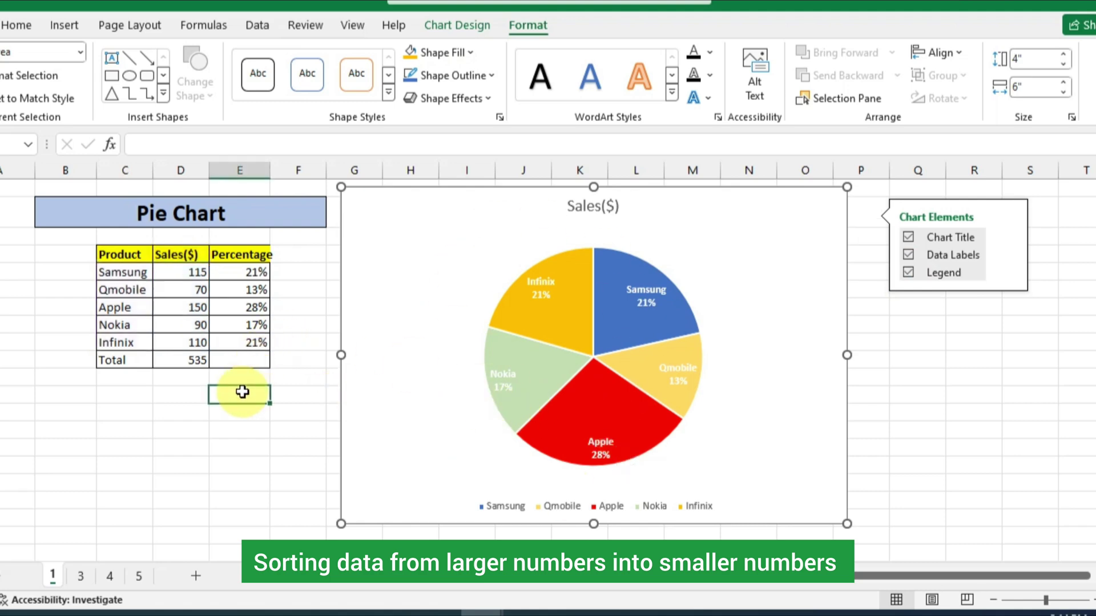
left_click_drag(121, 253, 240, 344)
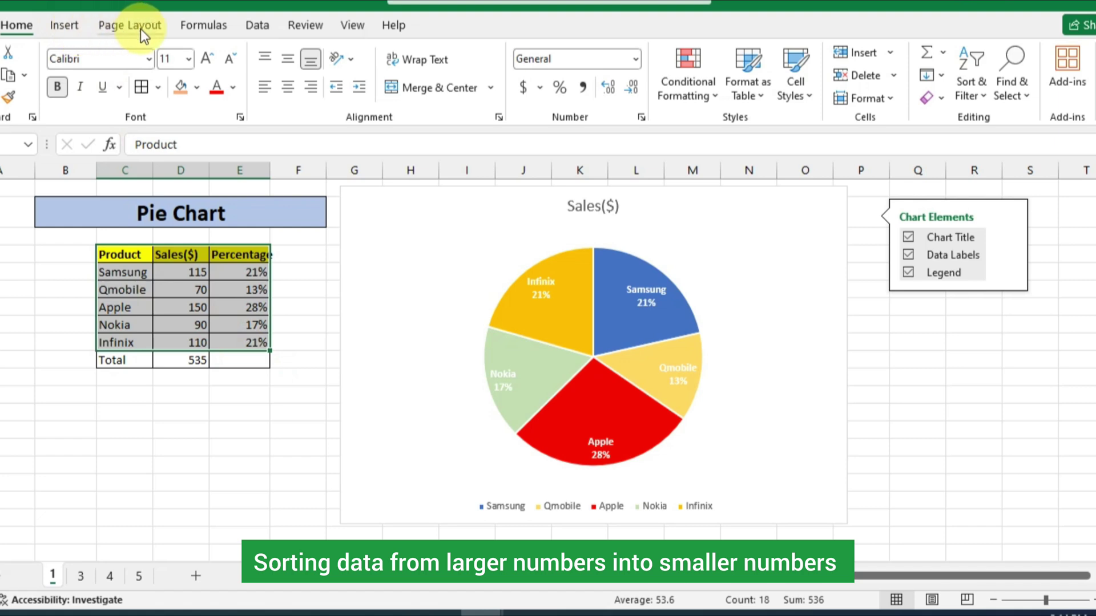
left_click(264, 23)
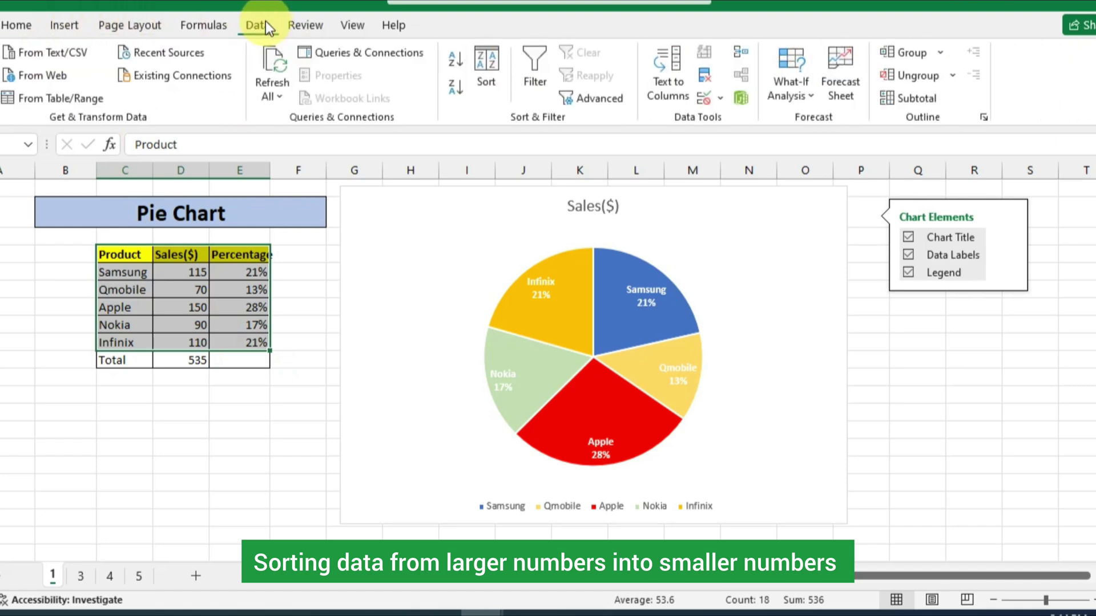
left_click(484, 63)
left_click(761, 260)
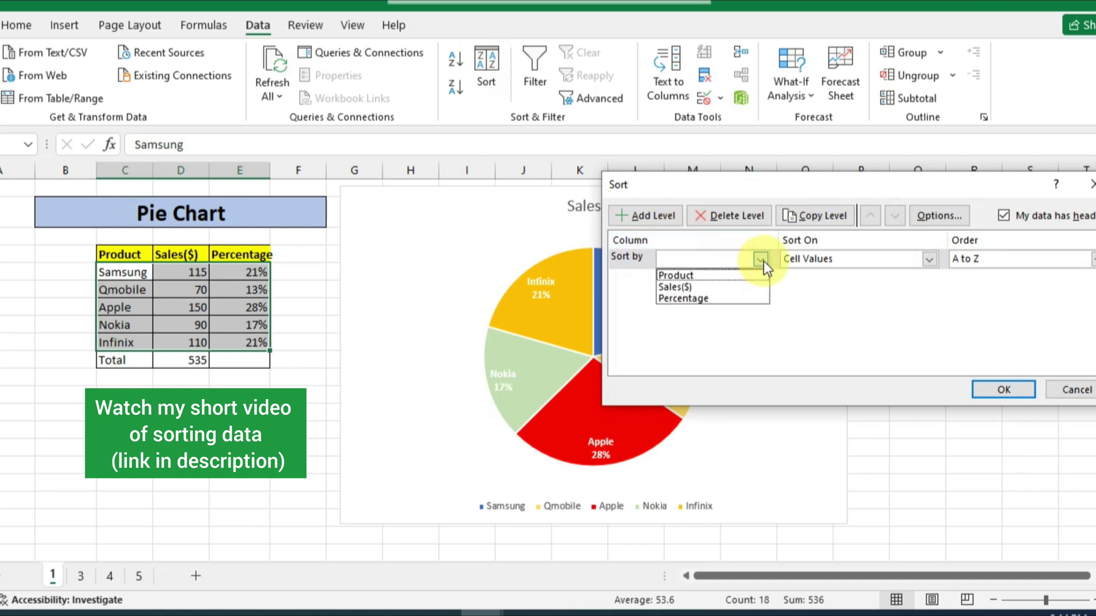
left_click(748, 288)
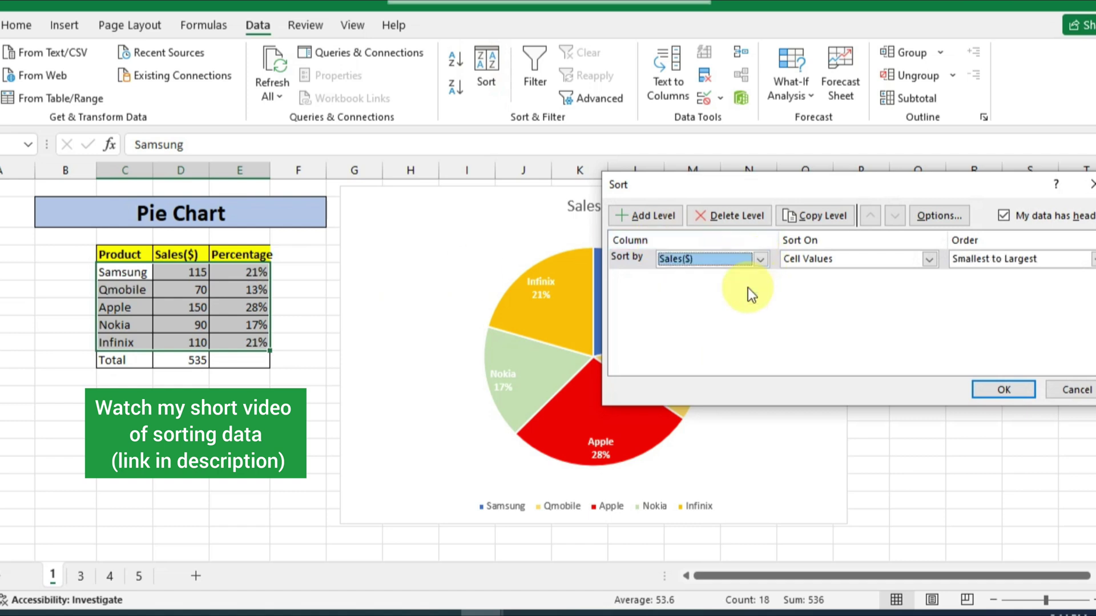
left_click(1093, 260)
left_click(1054, 288)
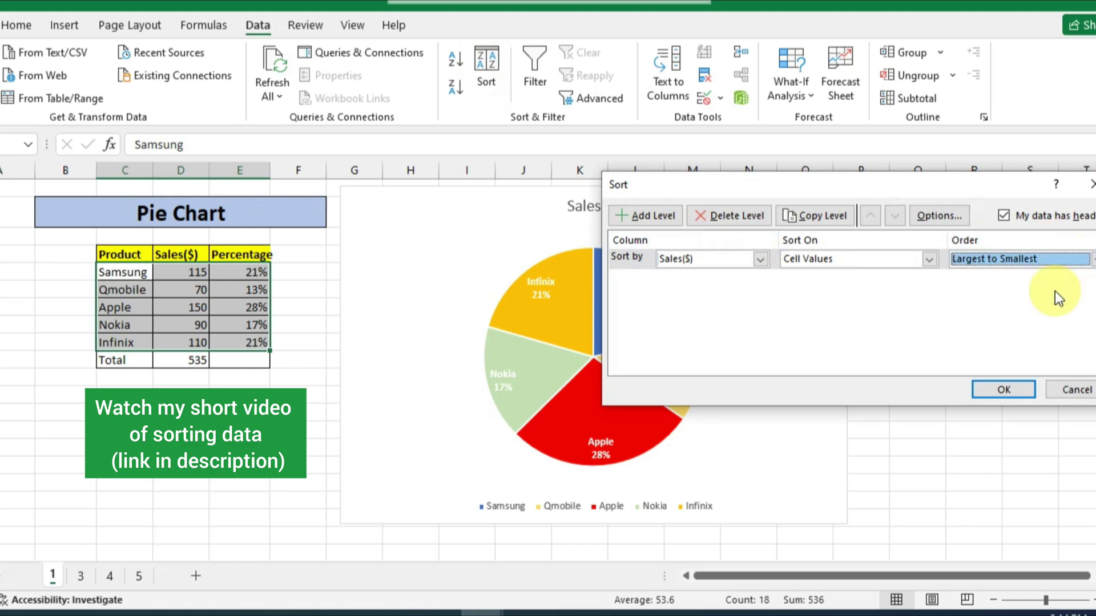
left_click(1005, 388)
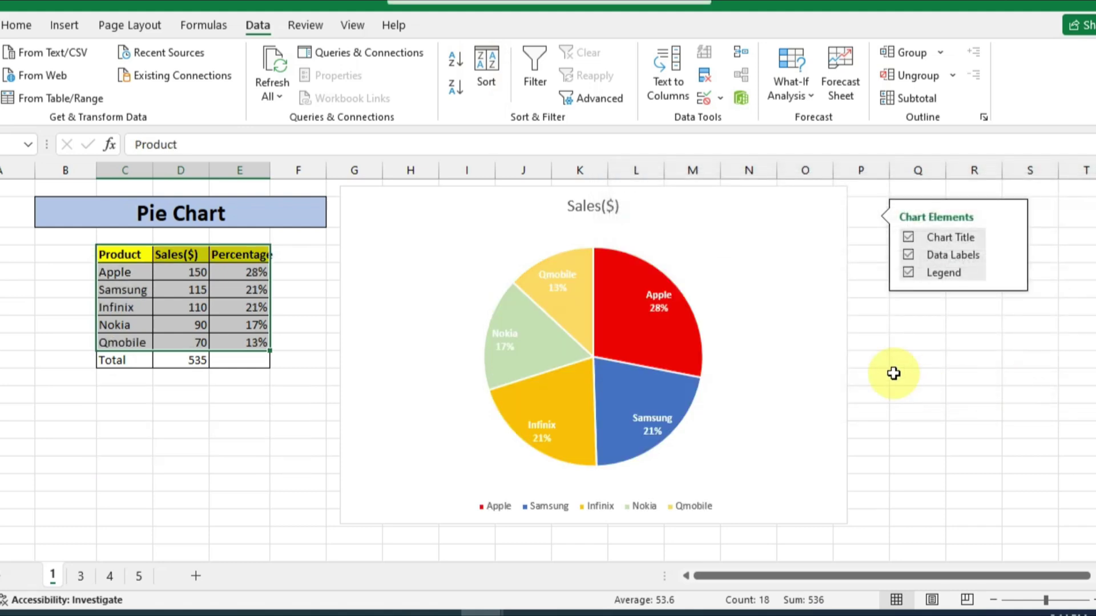
left_click(824, 371)
mouse_move(672, 331)
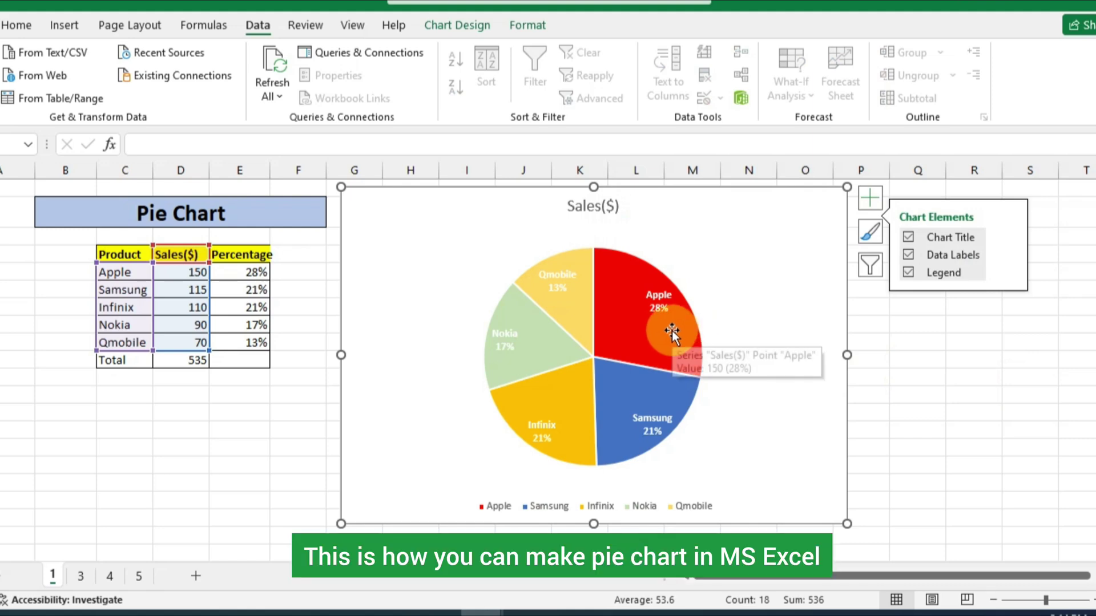